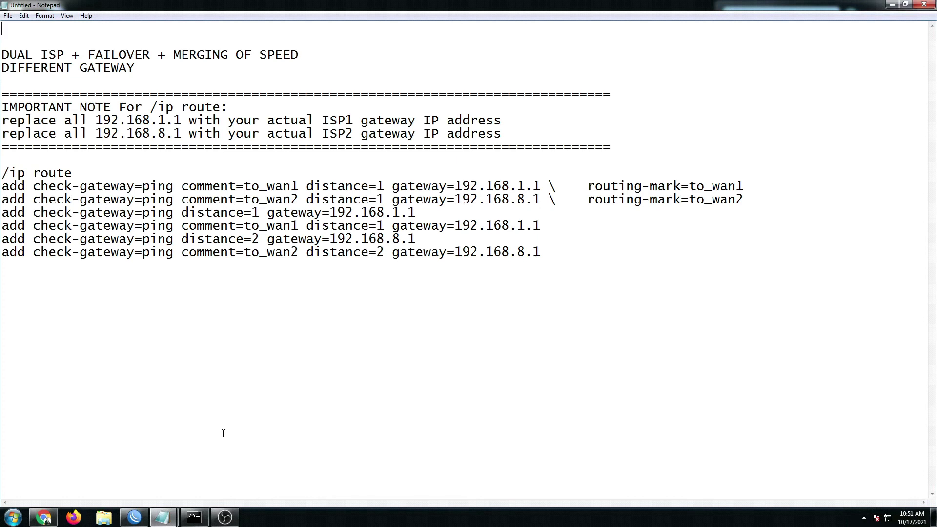
- Highlight the failover title, the DIFFERENT GATEWAY subtitle, and the ISP1 and ISP2 gateway addresses
{"action": "left_click_drag", "start_coordinate": [119, 54], "coordinate": [258, 52]}
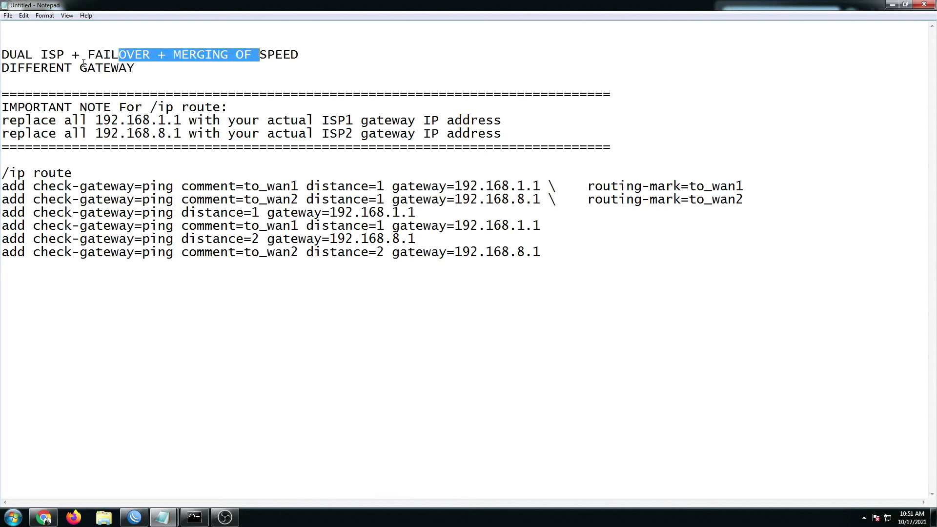
{"action": "left_click_drag", "start_coordinate": [10, 68], "coordinate": [119, 68]}
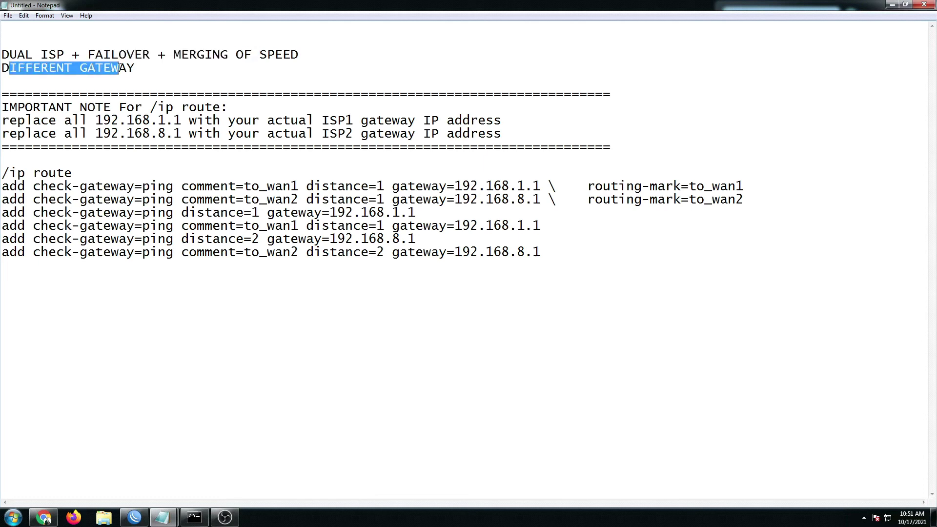
{"action": "left_click", "coordinate": [208, 126]}
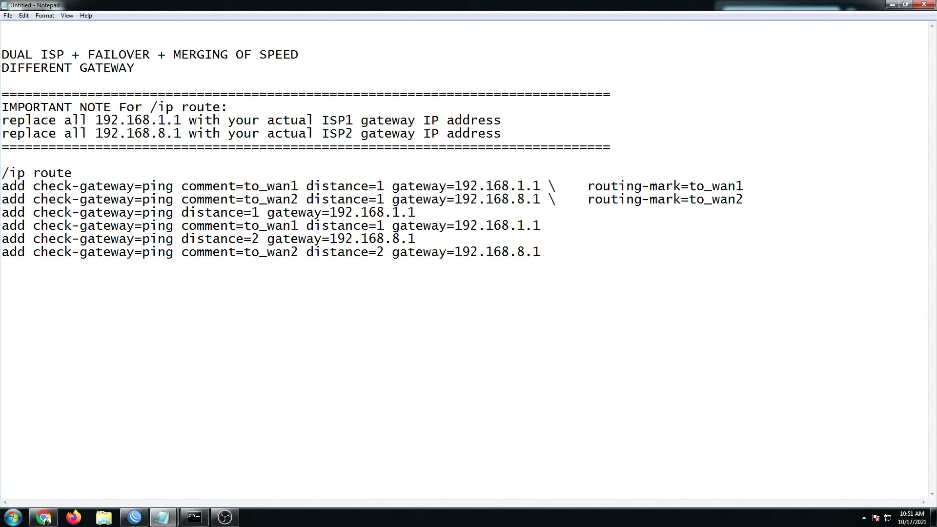
{"action": "left_click_drag", "start_coordinate": [517, 186], "coordinate": [541, 186]}
{"action": "left_click_drag", "start_coordinate": [454, 199], "coordinate": [510, 199]}
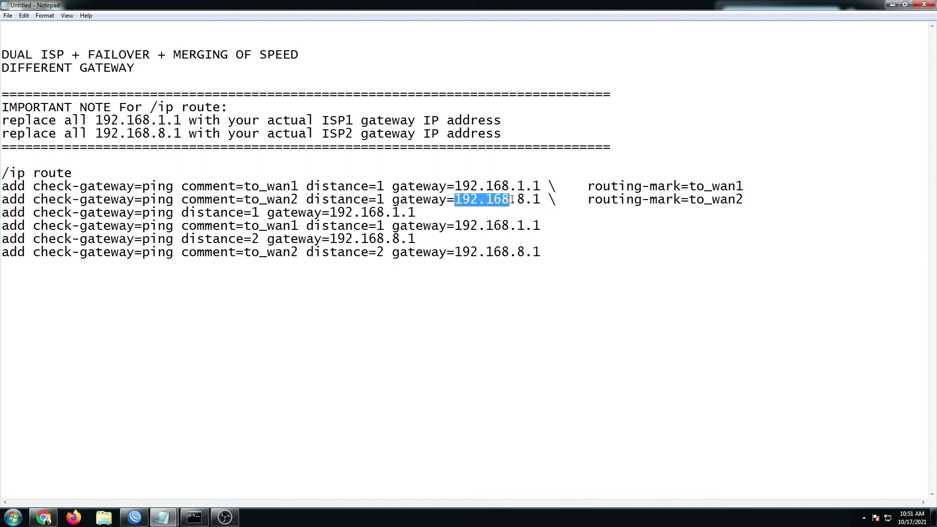
{"action": "left_click", "coordinate": [520, 199]}
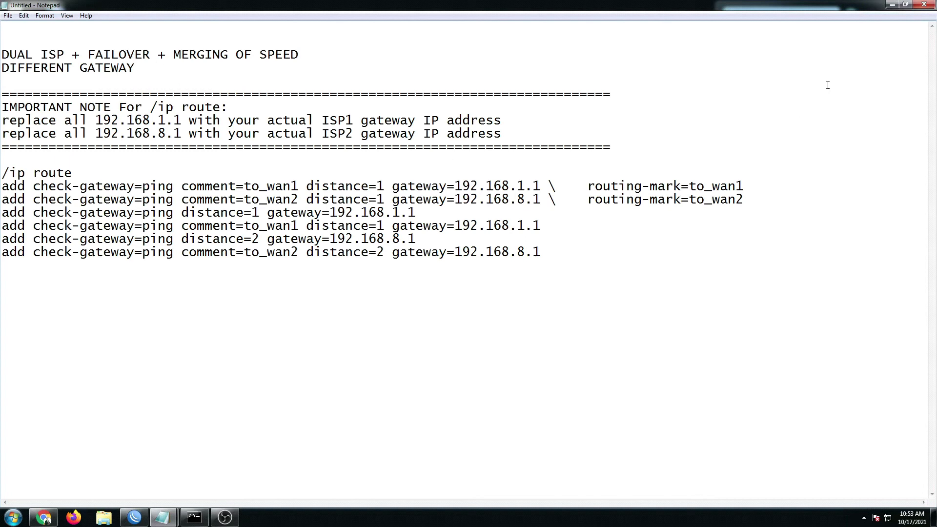
- Close the untitled route script without saving and switch to the Same Gateway notes
{"action": "left_click", "coordinate": [925, 5]}
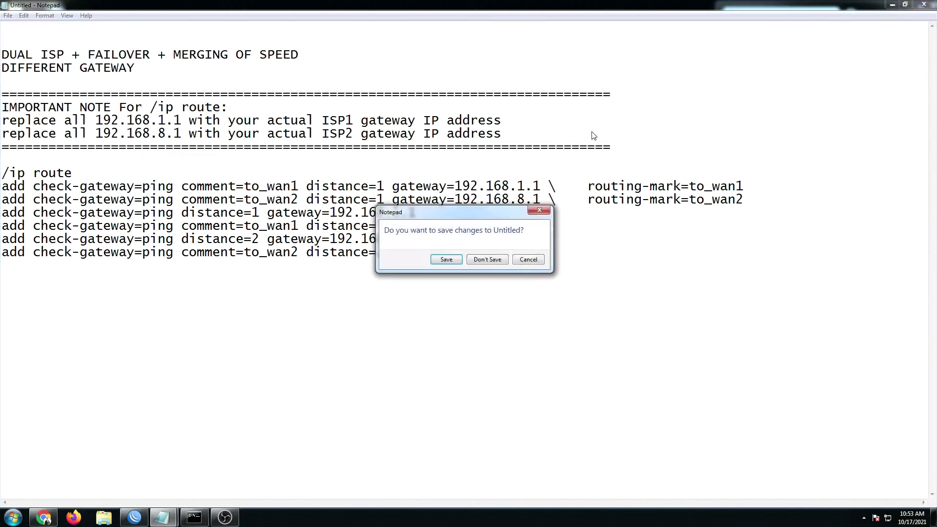
{"action": "left_click", "coordinate": [488, 259]}
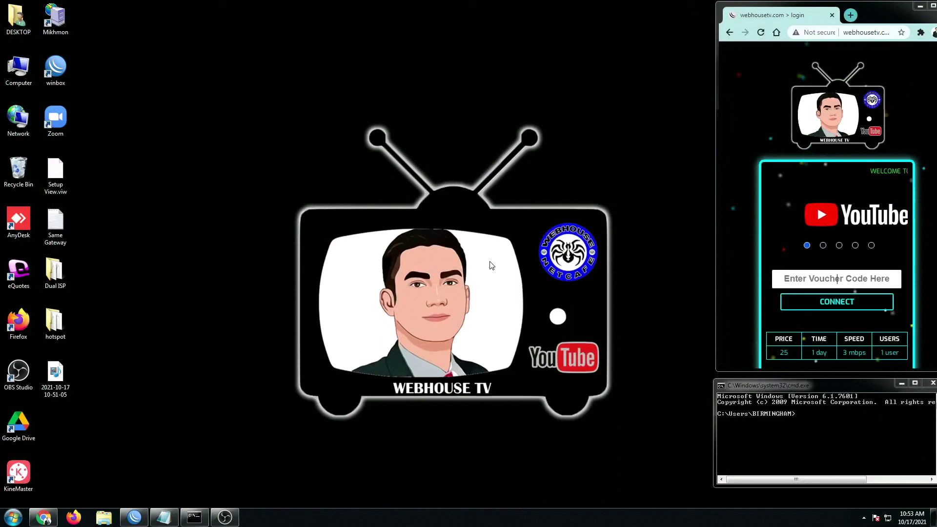
{"action": "left_click", "coordinate": [164, 517]}
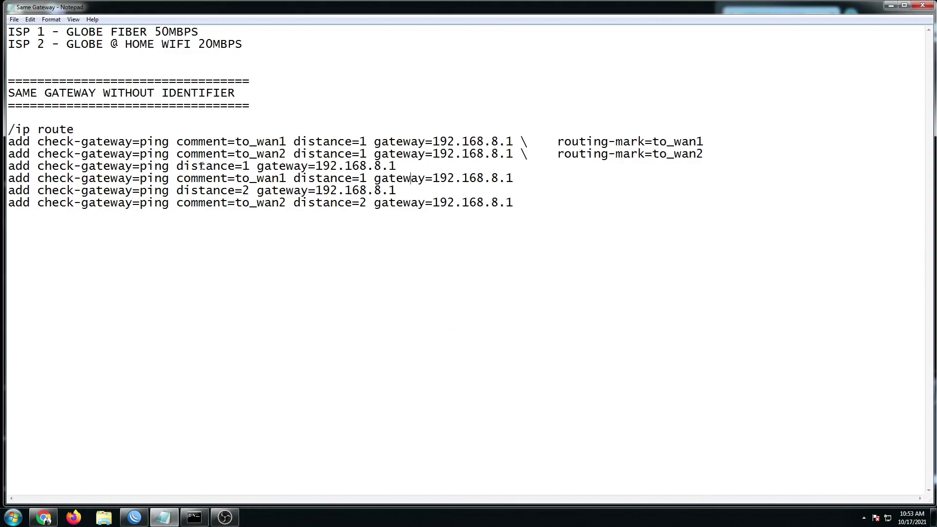
- Highlight the SAME GATEWAY WITHOUT IDENTIFIER section heading
{"action": "left_click_drag", "start_coordinate": [8, 93], "coordinate": [235, 81]}
{"action": "left_click", "coordinate": [26, 140]}
{"action": "left_click_drag", "start_coordinate": [44, 93], "coordinate": [233, 91]}
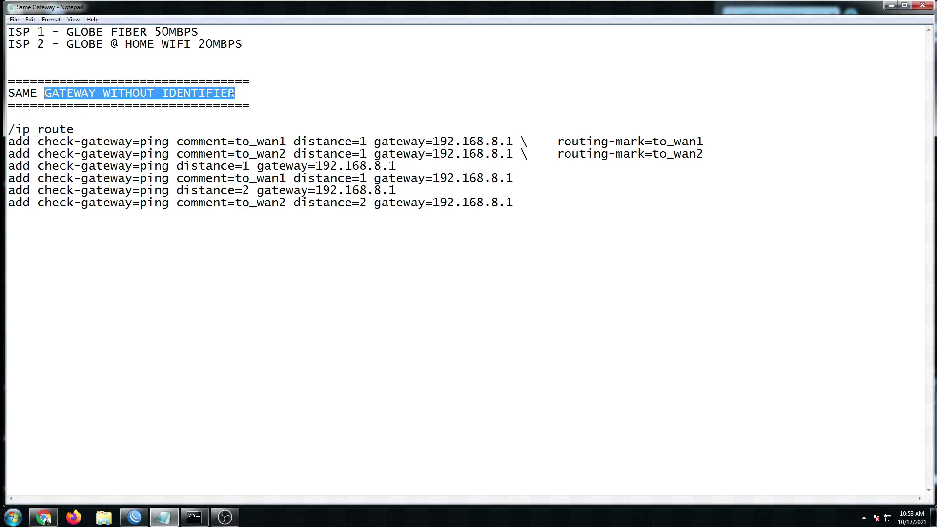
{"action": "left_click", "coordinate": [210, 124]}
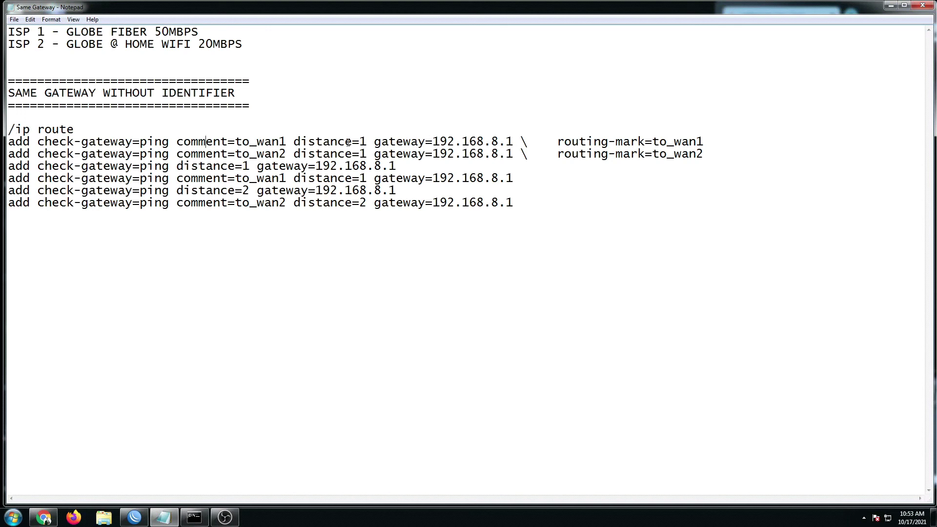
- Point out the to_wan1 comment, the 192.168.8.1 gateways and distance on the routes, then the whole script
{"action": "left_click_drag", "start_coordinate": [256, 142], "coordinate": [288, 154]}
{"action": "left_click_drag", "start_coordinate": [462, 142], "coordinate": [511, 142]}
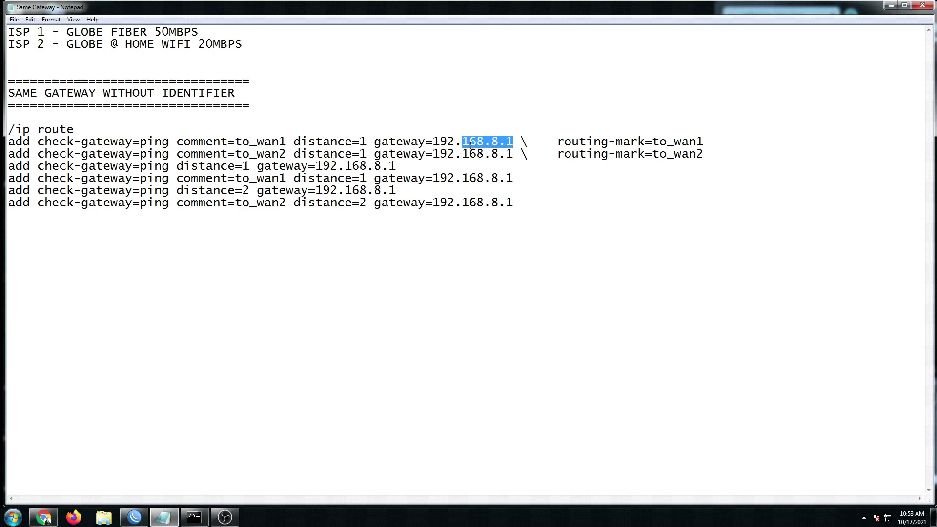
{"action": "left_click", "coordinate": [490, 145]}
{"action": "left_click_drag", "start_coordinate": [307, 142], "coordinate": [345, 142]}
{"action": "left_click_drag", "start_coordinate": [462, 155], "coordinate": [508, 155]}
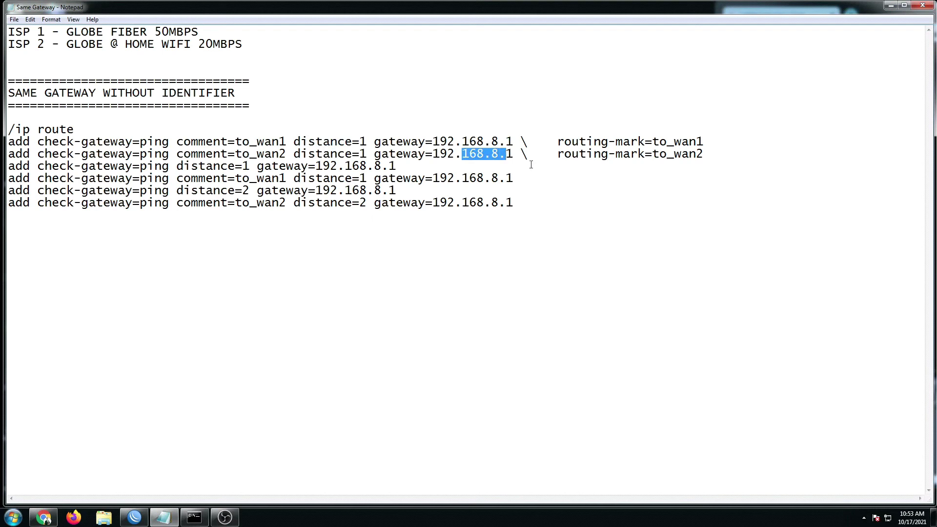
{"action": "left_click", "coordinate": [486, 184]}
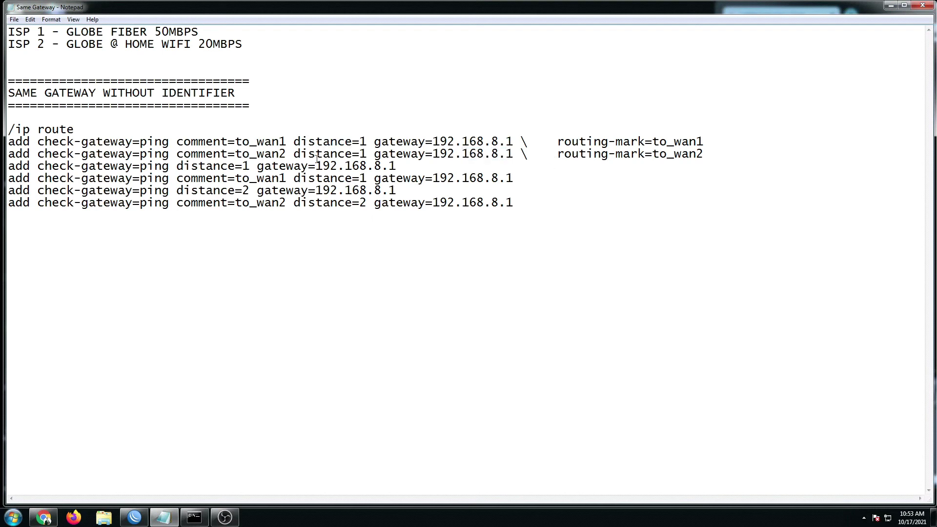
{"action": "left_click_drag", "start_coordinate": [522, 212], "coordinate": [7, 129]}
{"action": "left_click", "coordinate": [433, 155]}
- Switch to WinBox and select the top to_wan1 route and the ether1-WAN1 DHCP client
{"action": "left_click_drag", "start_coordinate": [527, 204], "coordinate": [15, 119]}
{"action": "left_click", "coordinate": [891, 6]}
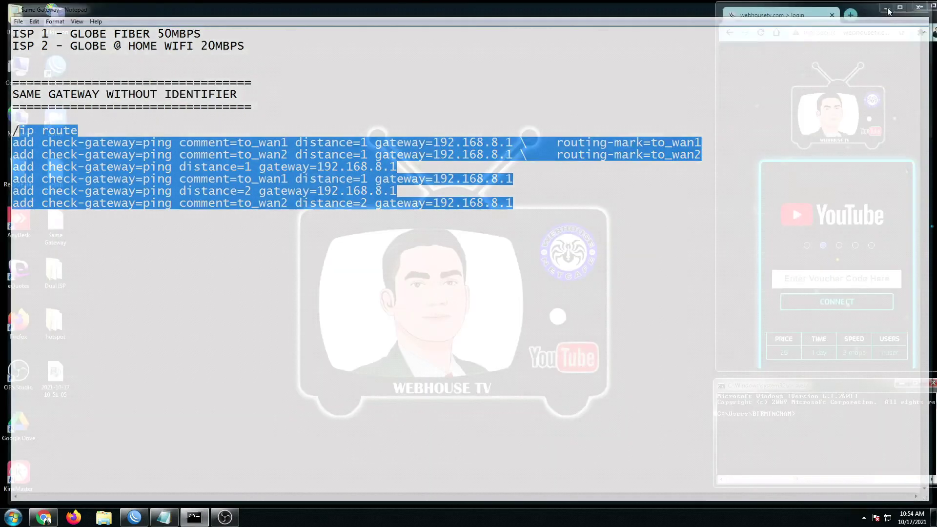
{"action": "left_click", "coordinate": [139, 518]}
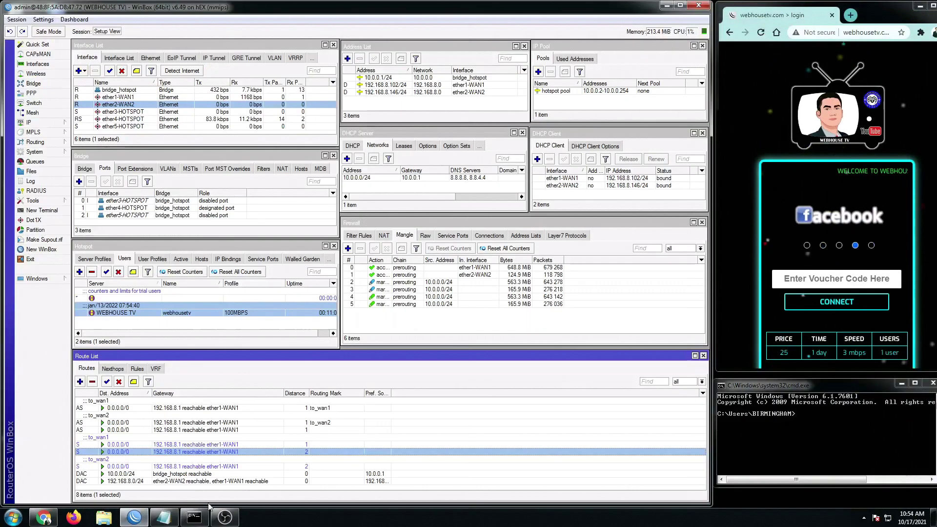
{"action": "left_click", "coordinate": [208, 443]}
{"action": "left_click", "coordinate": [175, 409]}
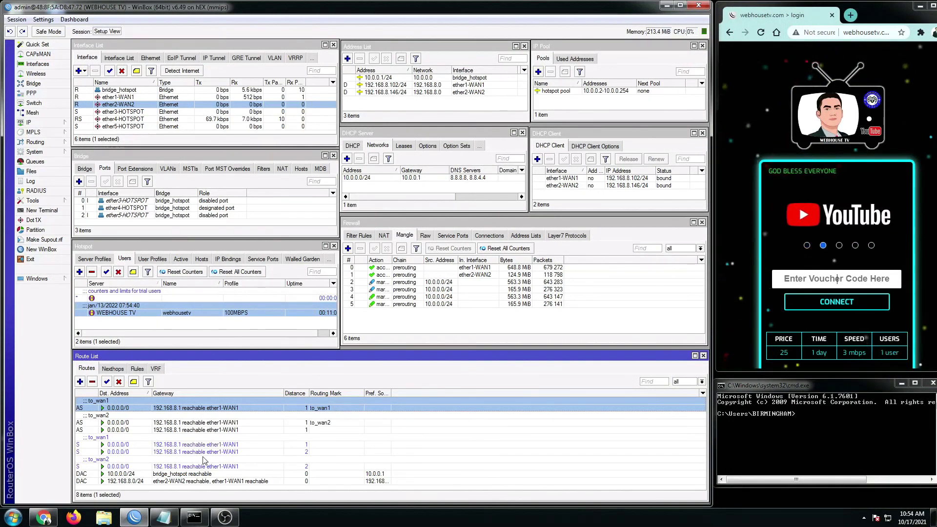
{"action": "left_click", "coordinate": [562, 179]}
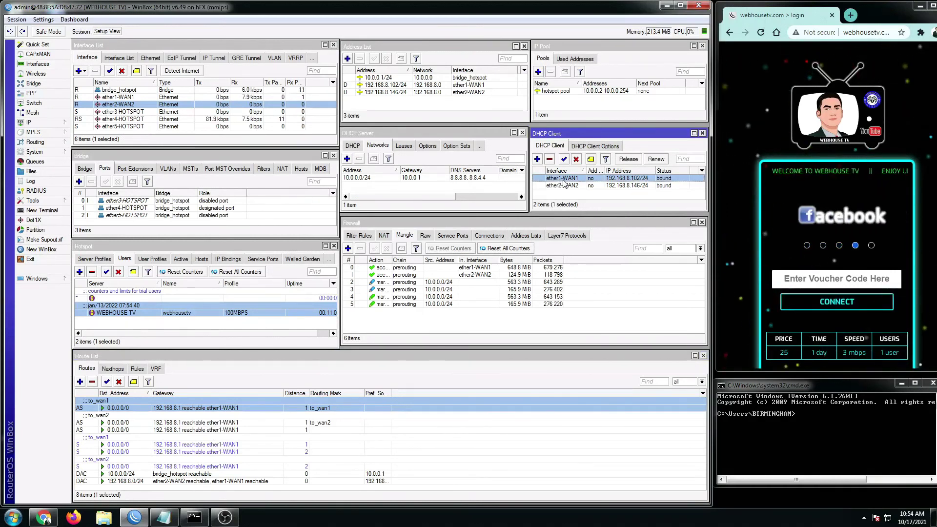
{"action": "double_click", "coordinate": [628, 180]}
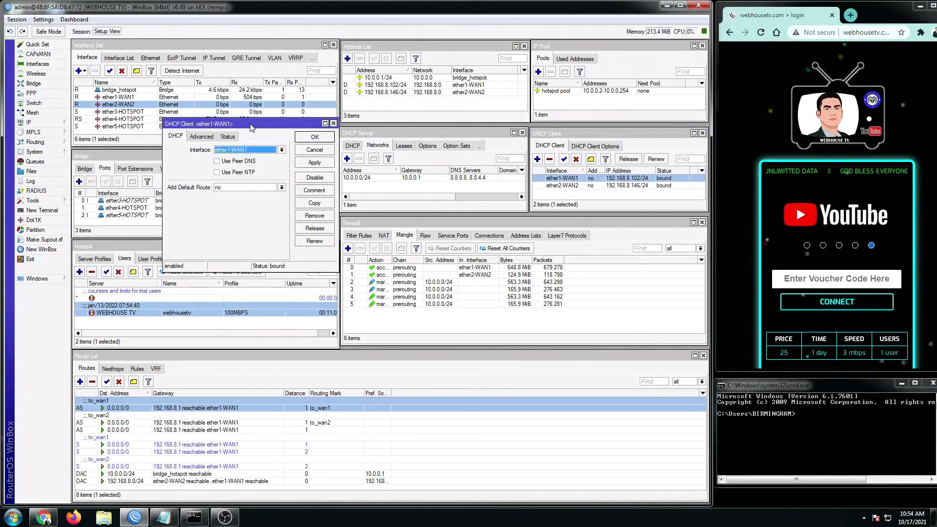
{"action": "left_click_drag", "start_coordinate": [229, 141], "coordinate": [315, 155]}
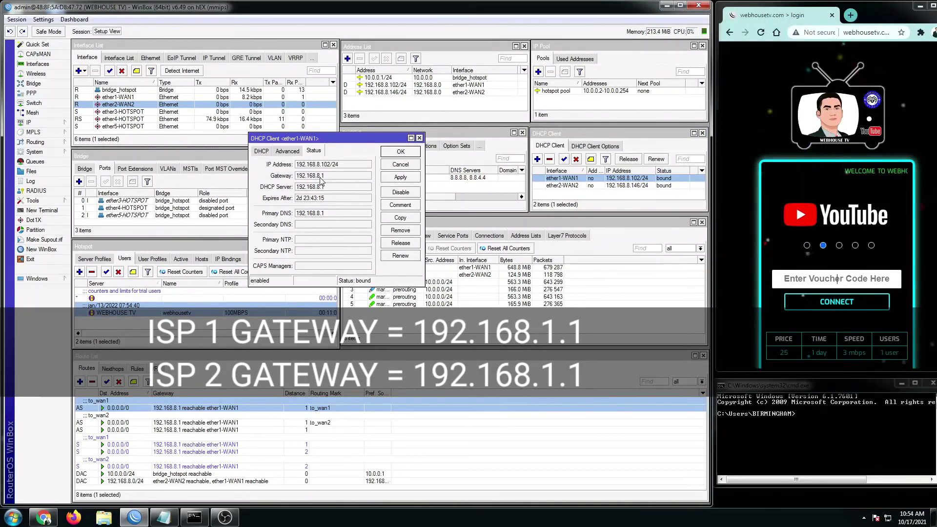
{"action": "left_click_drag", "start_coordinate": [317, 138], "coordinate": [484, 139]}
{"action": "double_click", "coordinate": [562, 185]}
{"action": "left_click", "coordinate": [461, 151]}
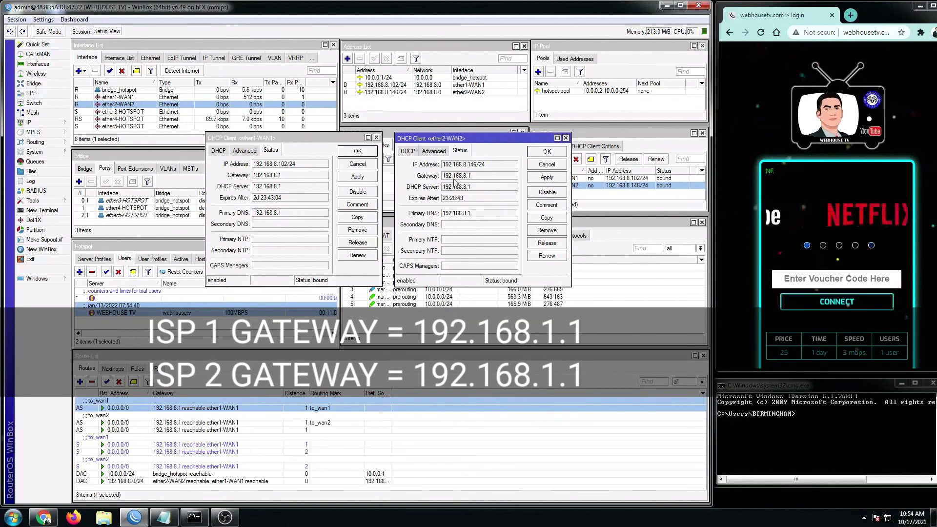
{"action": "left_click", "coordinate": [376, 137]}
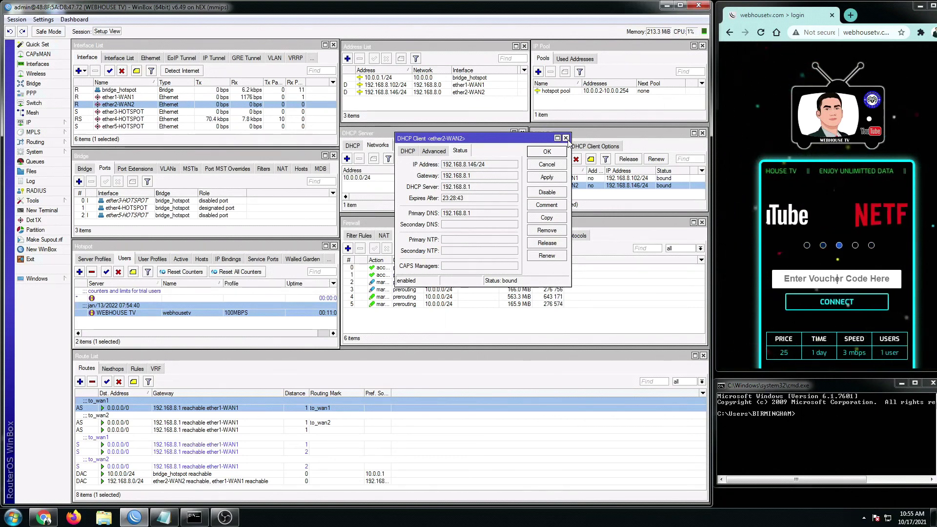
{"action": "left_click", "coordinate": [566, 138]}
- Reselect the first to_wan1 route, then log in to the Webhouse TV hotspot with a voucher code
{"action": "left_click", "coordinate": [210, 431]}
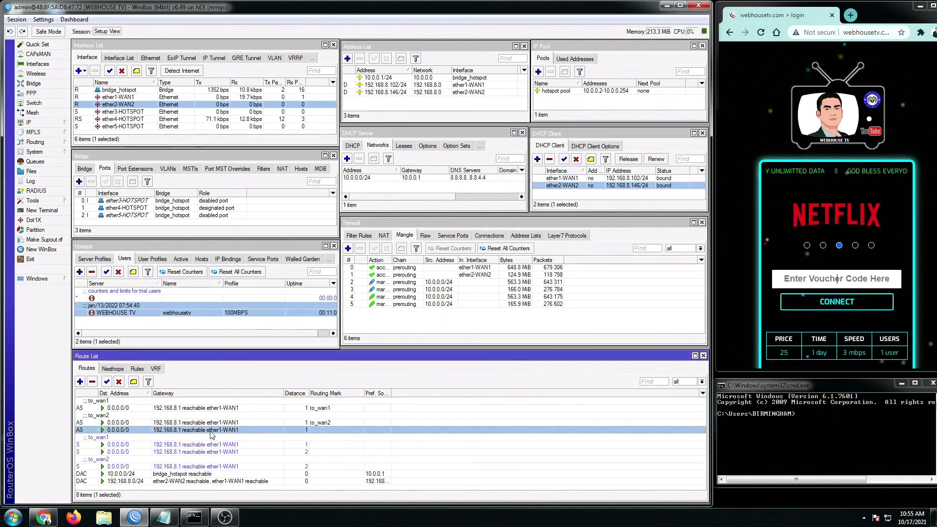
{"action": "key", "text": "Up"}
{"action": "key", "text": "Up"}
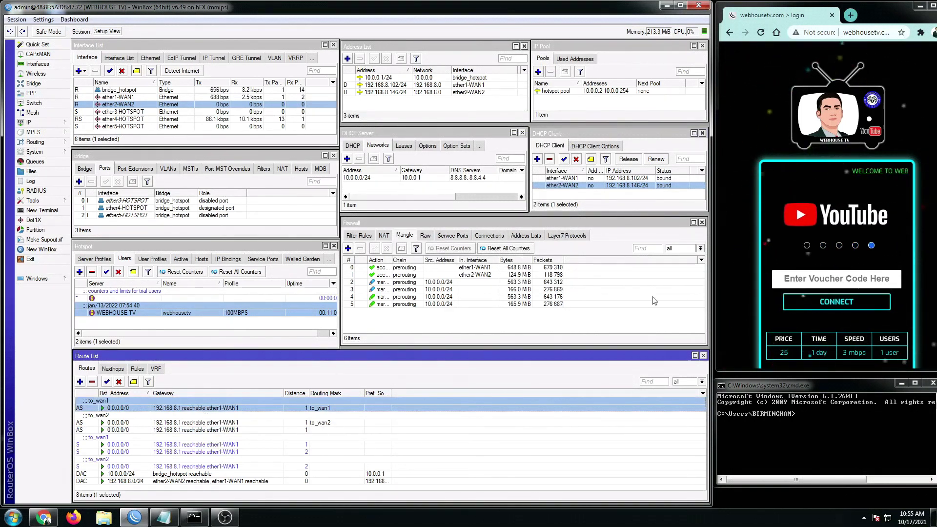
{"action": "left_click", "coordinate": [760, 33]}
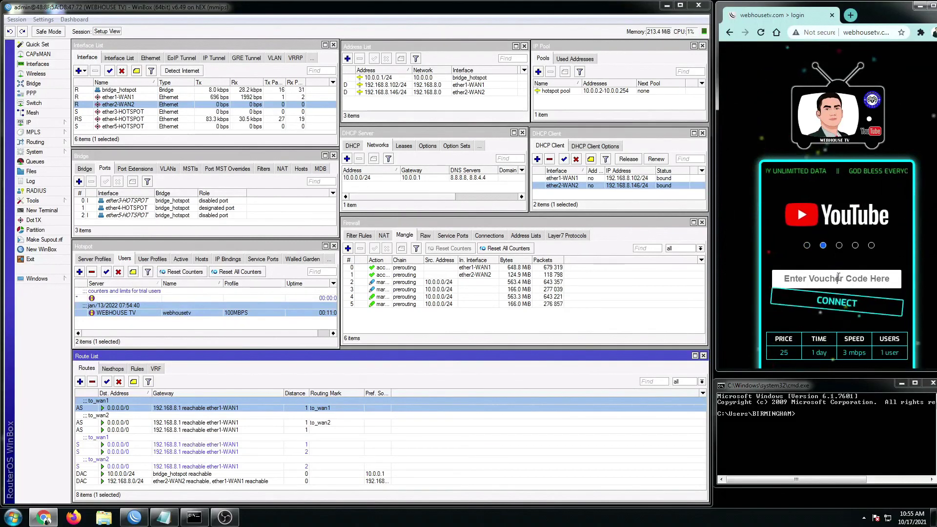
{"action": "left_click", "coordinate": [838, 276]}
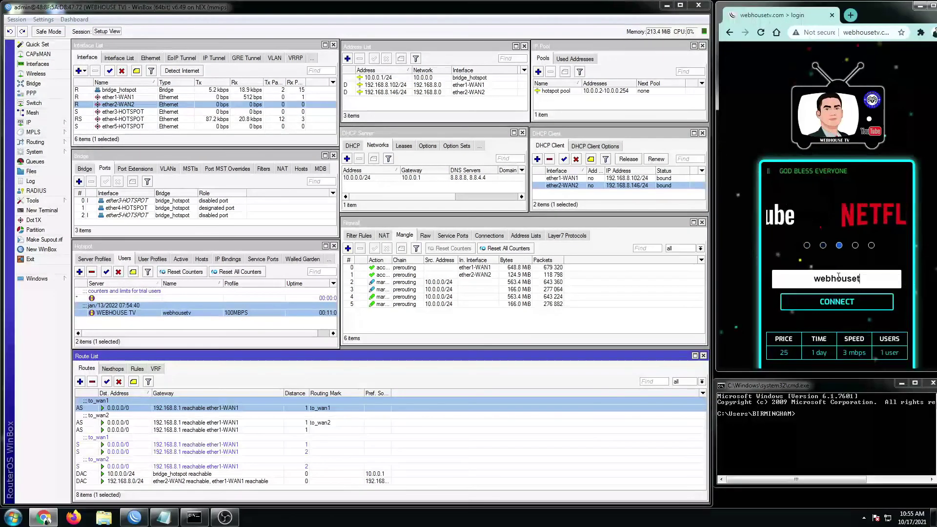
{"action": "left_click", "coordinate": [849, 303]}
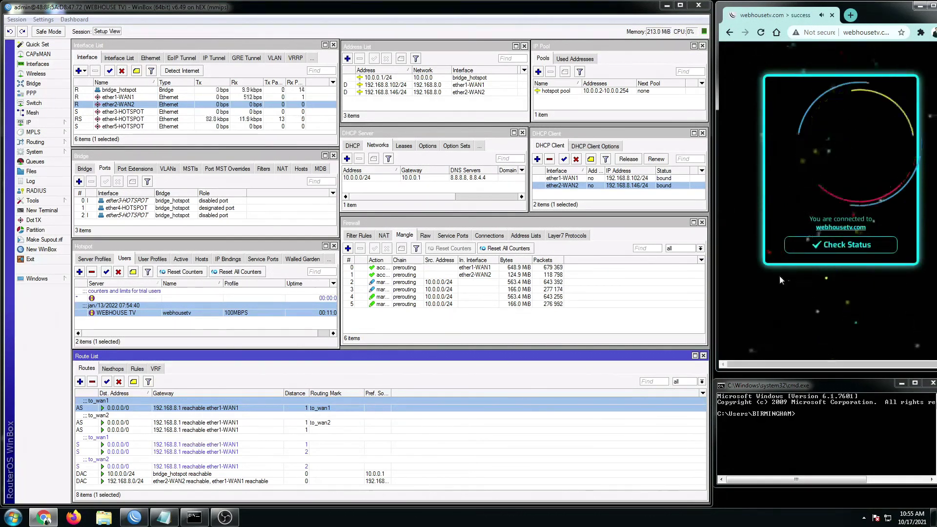
- Start a continuous ping to google.com with 'ping google.com -t' in Command Prompt
{"action": "left_click", "coordinate": [813, 417]}
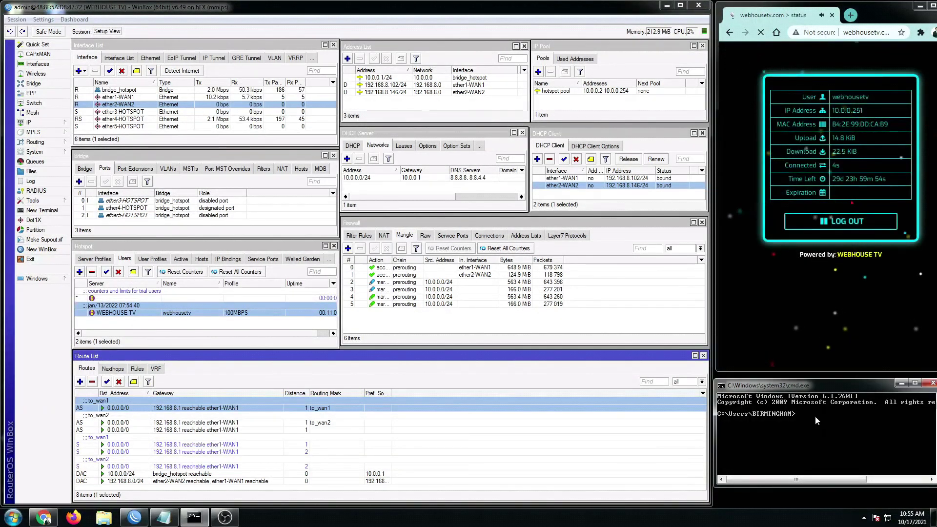
{"action": "type", "text": "ping goog"}
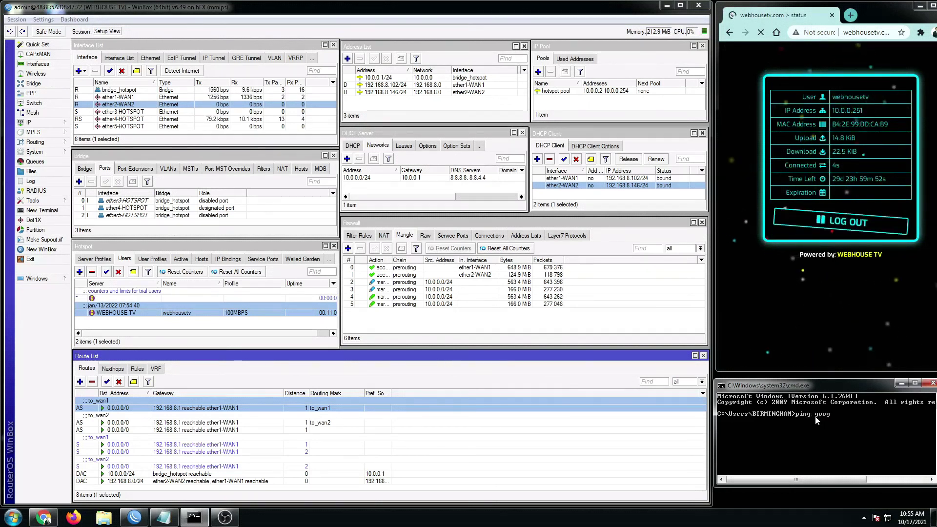
{"action": "type", "text": "le.com -t"}
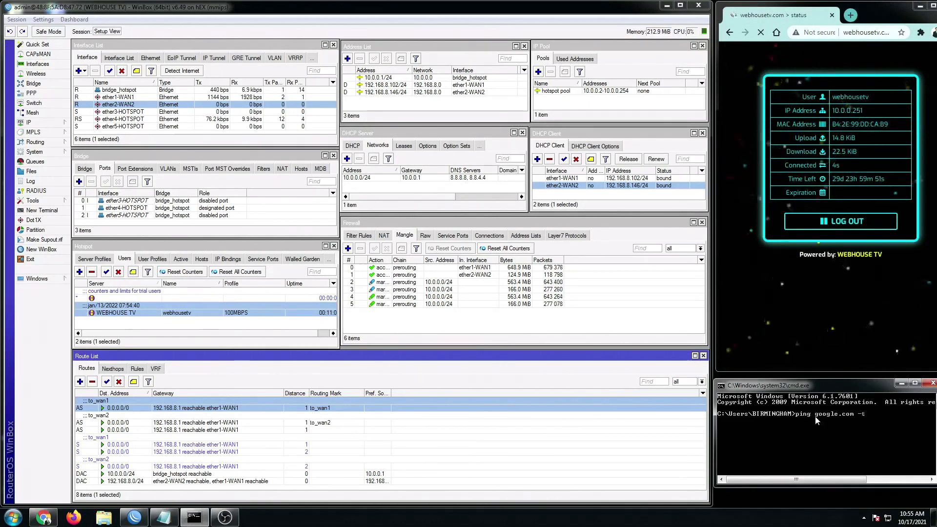
{"action": "key", "text": "Return"}
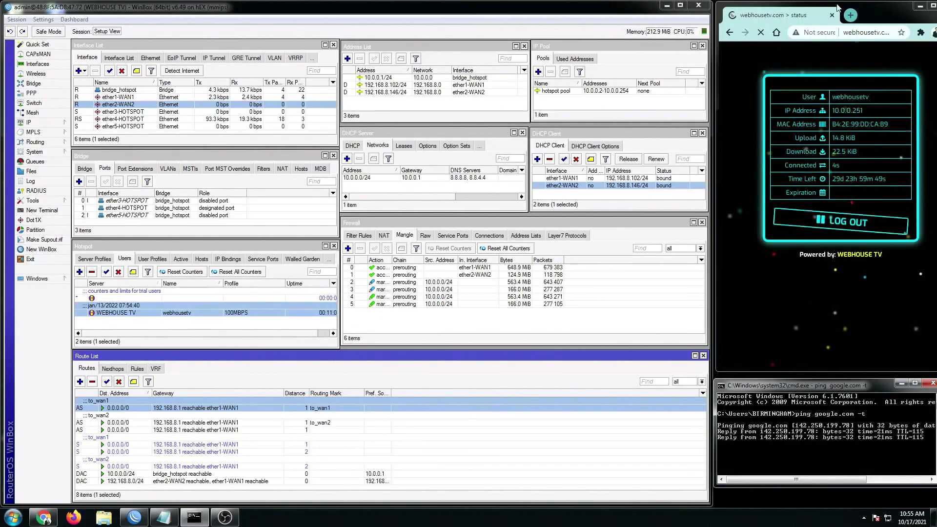
- Load the fast.com speed test in a new Chrome tab
{"action": "left_click", "coordinate": [852, 17]}
{"action": "left_click", "coordinate": [851, 17]}
{"action": "left_click", "coordinate": [820, 36]}
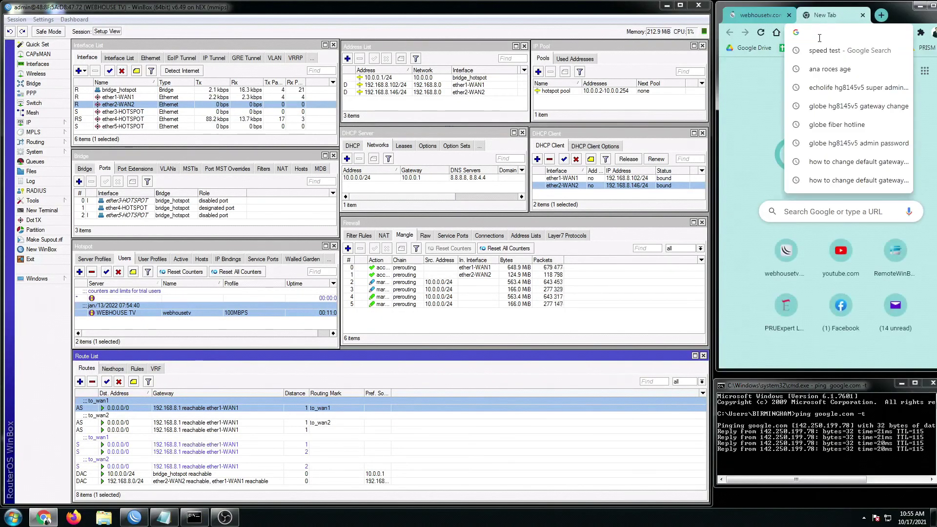
{"action": "type", "text": "fast.com"}
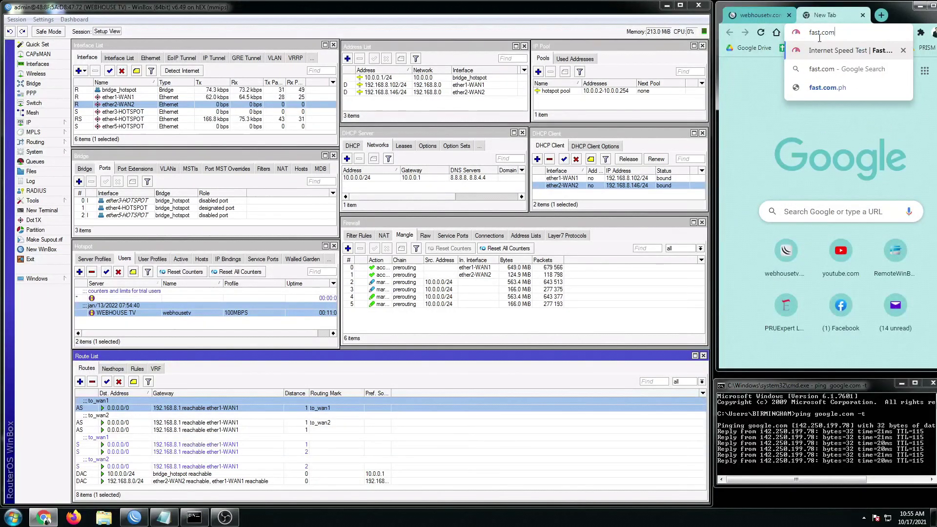
{"action": "key", "text": "Return"}
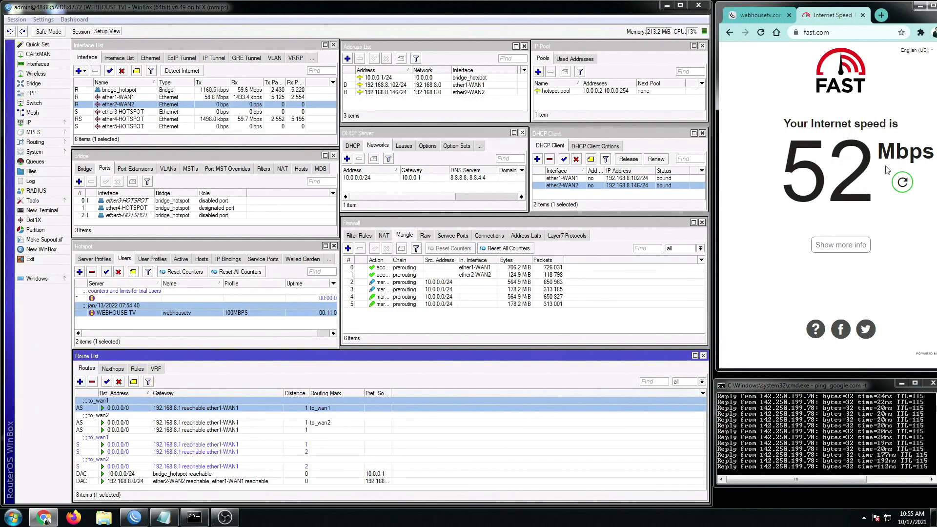
- Rerun the fast.com speed test and pause it once it settles at 54 Mbps
{"action": "left_click", "coordinate": [902, 188]}
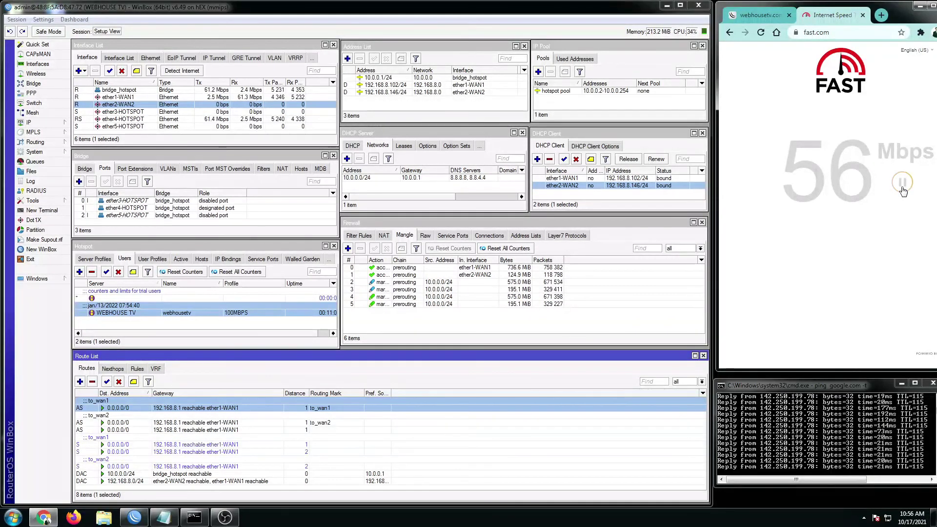
{"action": "left_click", "coordinate": [903, 192]}
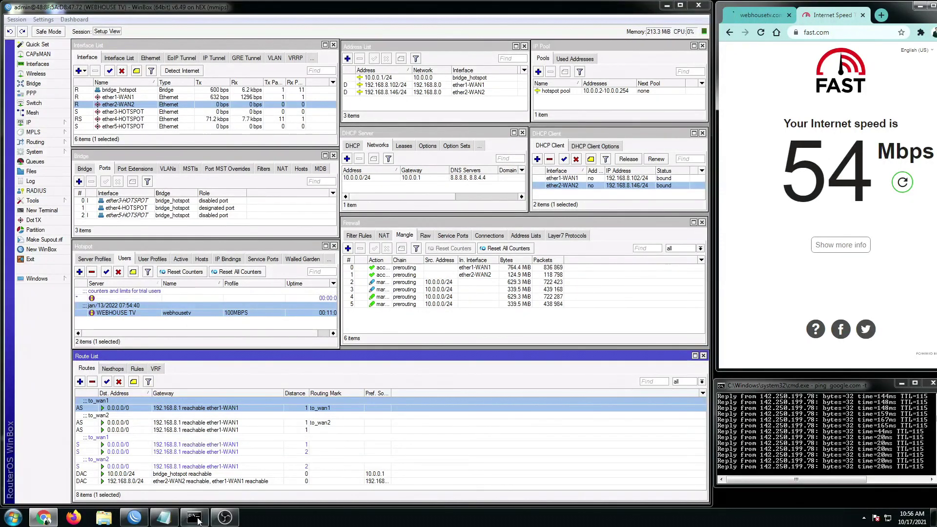
- Bring up the Same Gateway notes and select the SAME GATEWAY WITHOUT IDENTIFIER heading with its dividers
{"action": "left_click", "coordinate": [164, 518]}
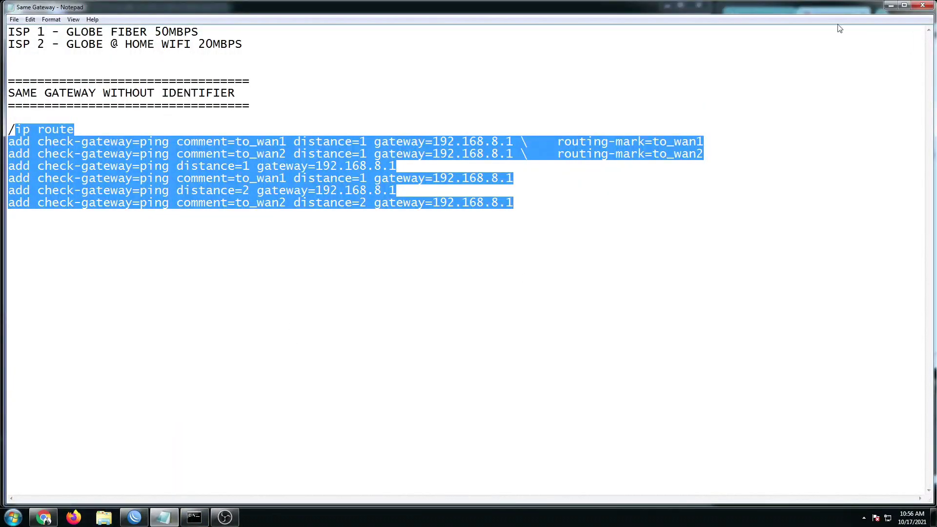
{"action": "left_click_drag", "start_coordinate": [828, 4], "coordinate": [816, 242]}
{"action": "left_click", "coordinate": [435, 371]}
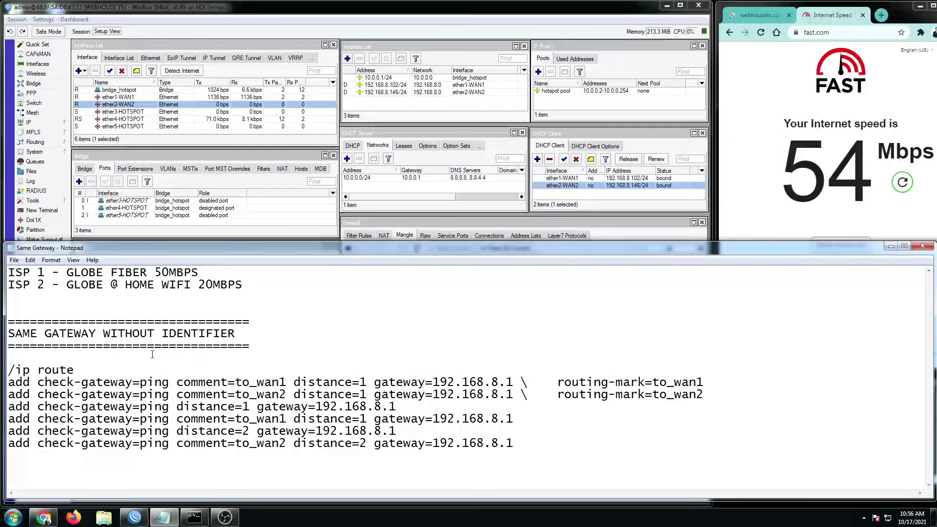
{"action": "left_click_drag", "start_coordinate": [30, 337], "coordinate": [155, 340]}
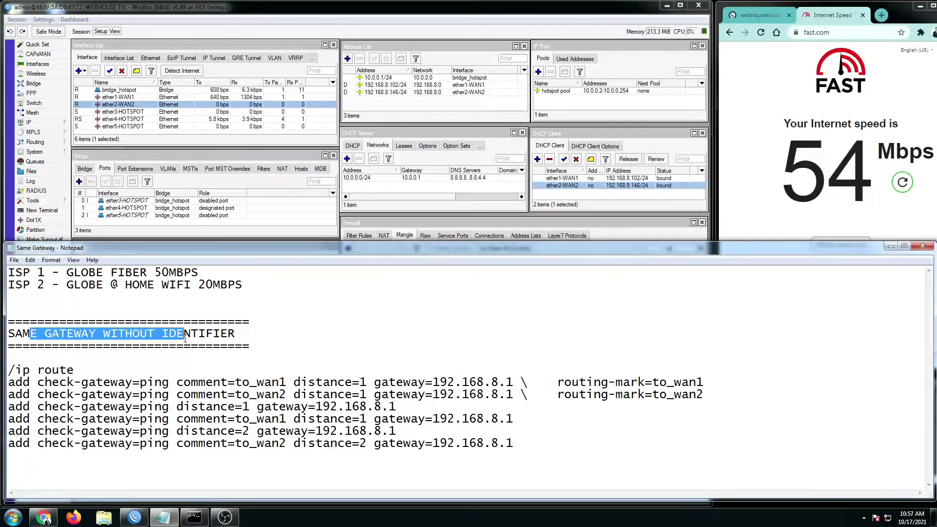
{"action": "left_click", "coordinate": [177, 346]}
{"action": "left_click_drag", "start_coordinate": [257, 350], "coordinate": [5, 320]}
{"action": "key", "text": "ctrl+c"}
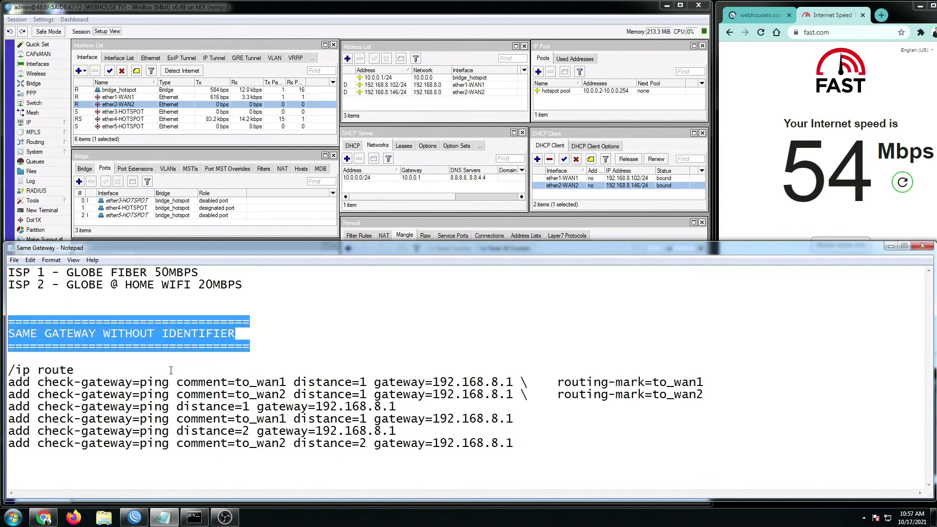
- Paste the heading below the routes and change it to SAME GATEWAY WITH %nameofinterface IDENTIFIER
{"action": "left_click", "coordinate": [559, 453]}
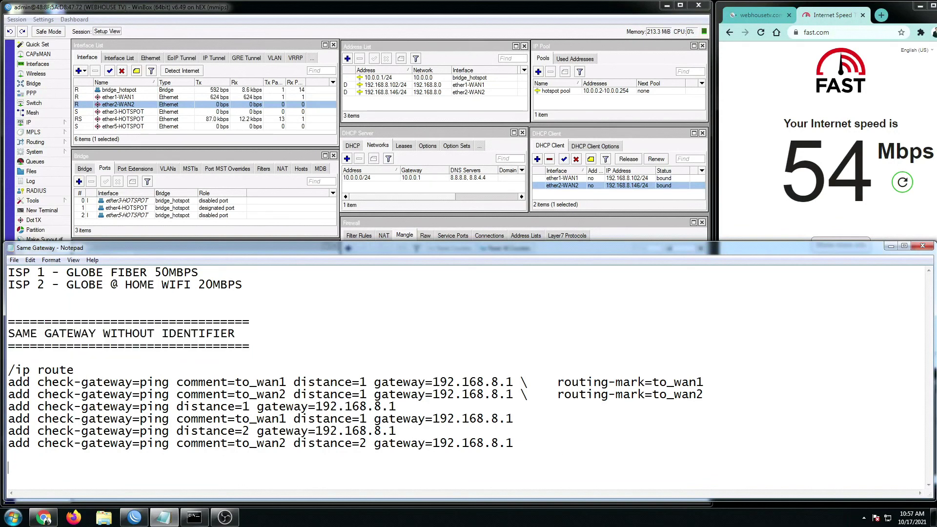
{"action": "key", "text": "ctrl+v"}
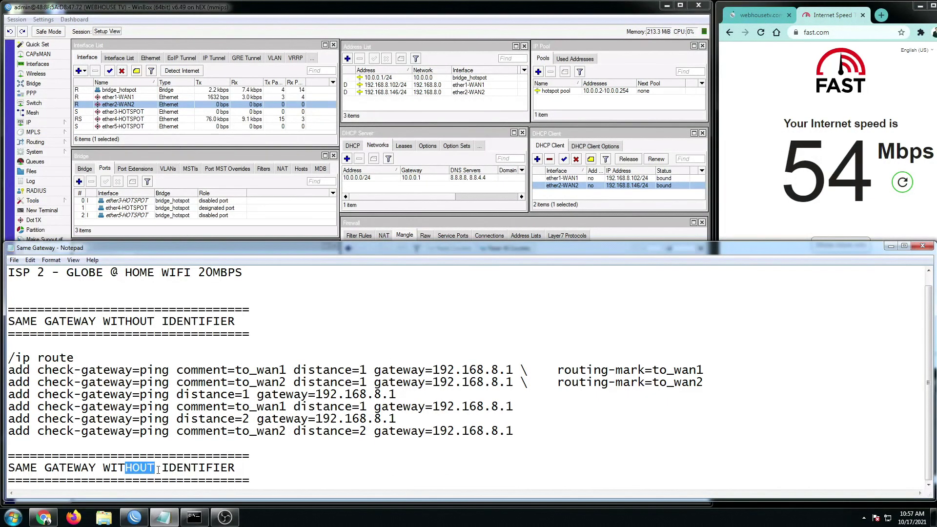
{"action": "key", "text": "BackSpace"}
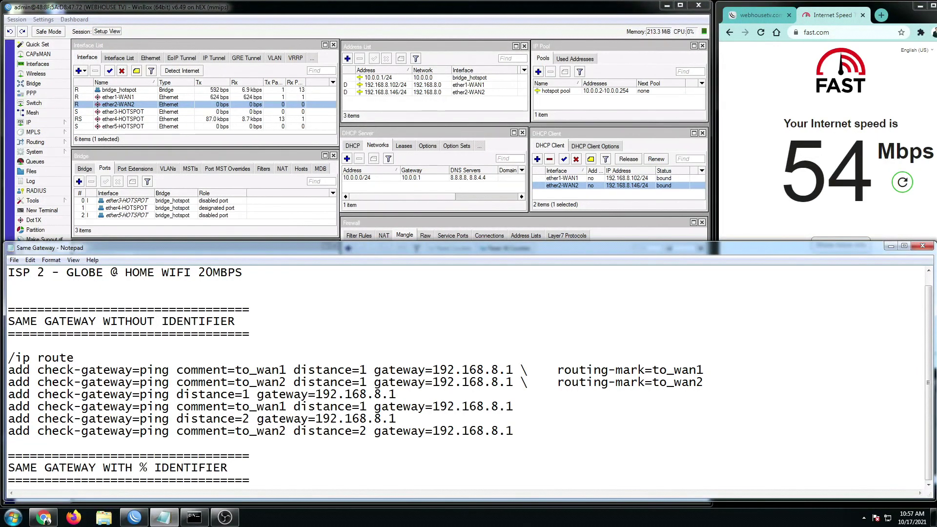
{"action": "type", "text": "H %nameofint"}
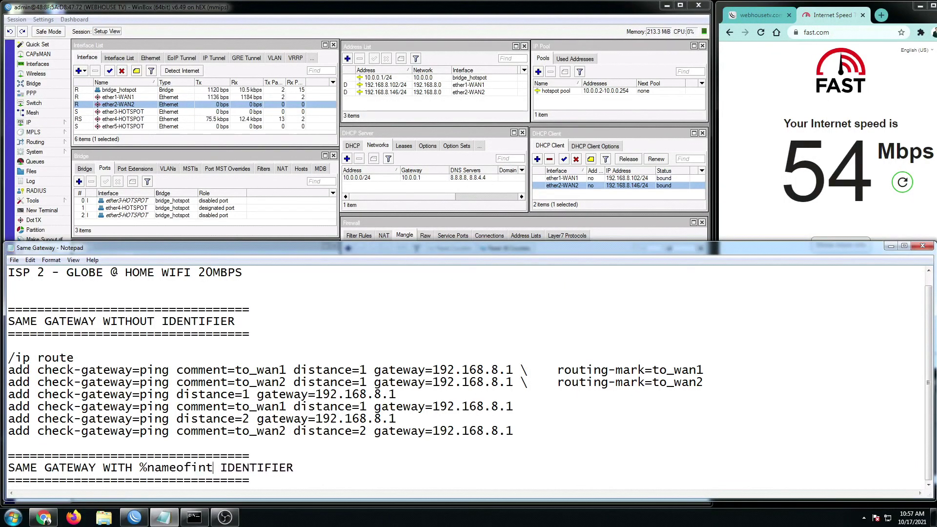
{"action": "type", "text": "rface"}
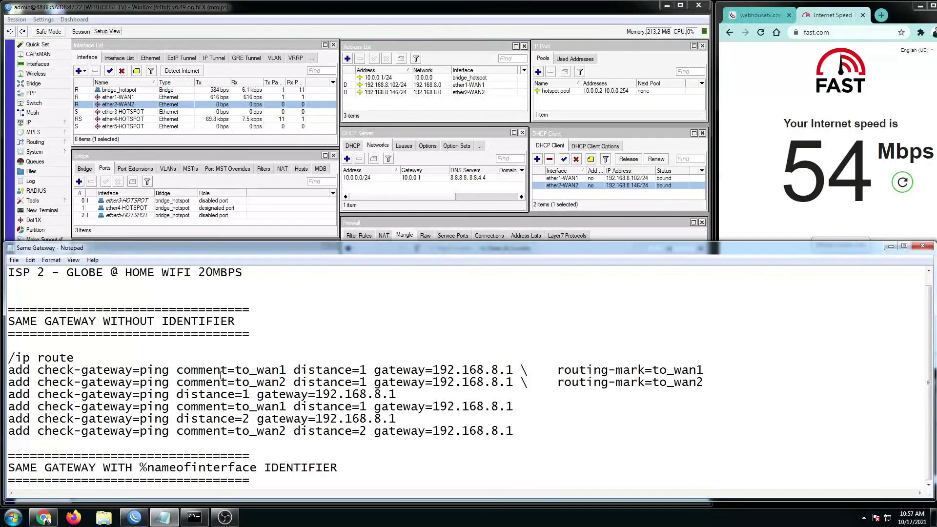
{"action": "left_click_drag", "start_coordinate": [286, 249], "coordinate": [292, 175]}
- Paste a copy of the /ip route block on a new line under the new heading
{"action": "left_click", "coordinate": [910, 173]}
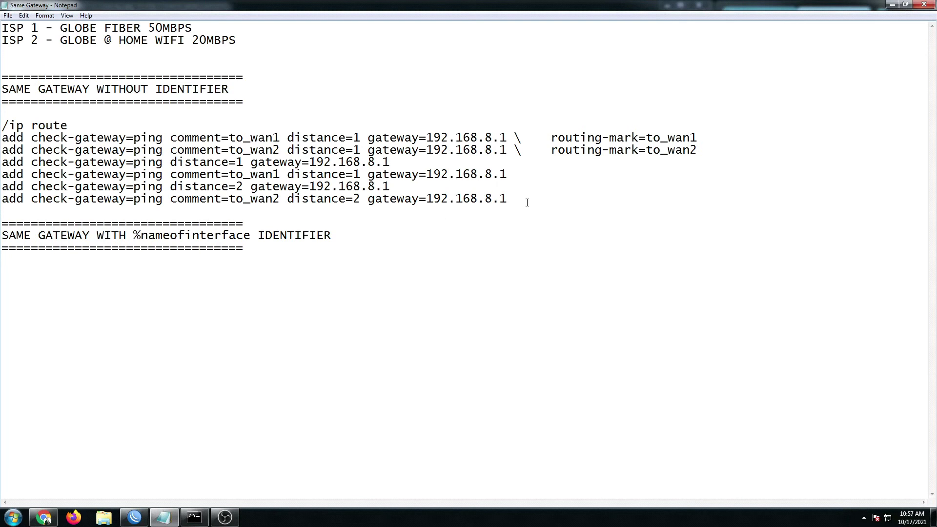
{"action": "left_click_drag", "start_coordinate": [526, 202], "coordinate": [2, 127]}
{"action": "key", "text": "ctrl+c"}
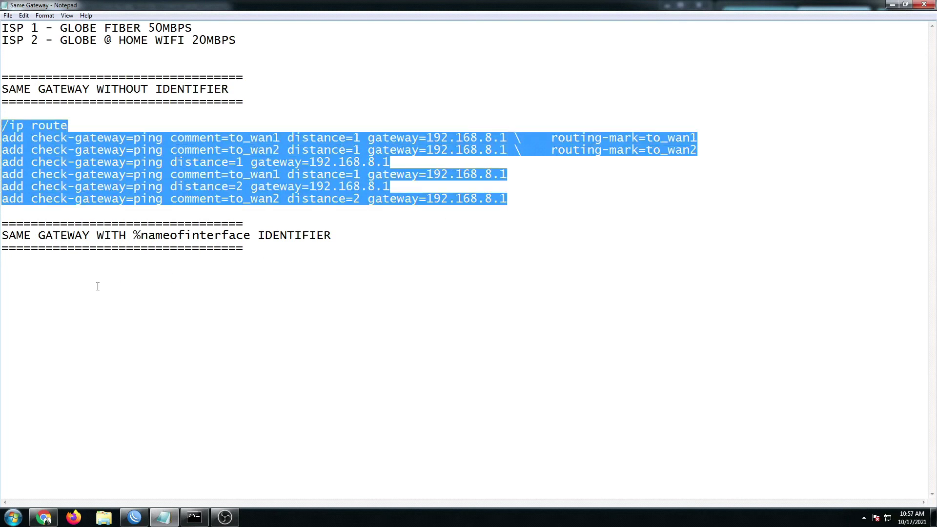
{"action": "left_click", "coordinate": [97, 286]}
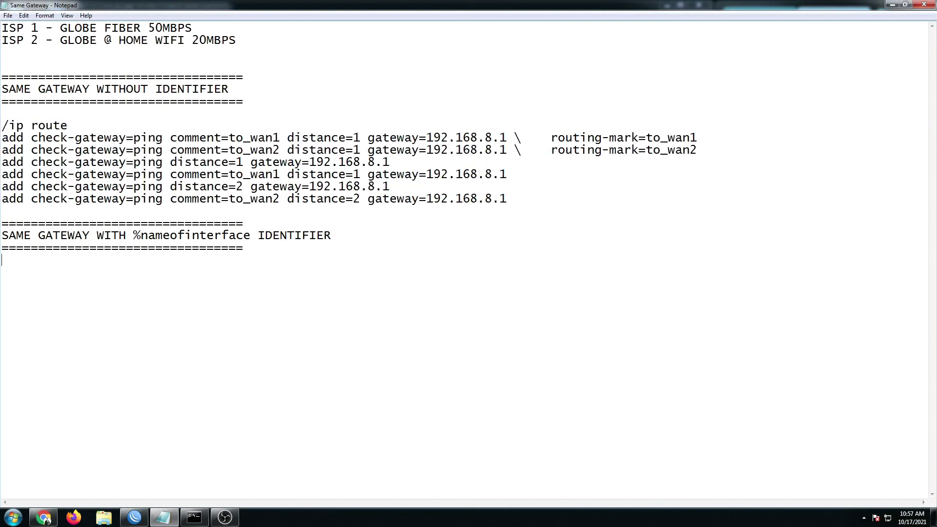
{"action": "key", "text": "Return"}
{"action": "key", "text": "ctrl+v"}
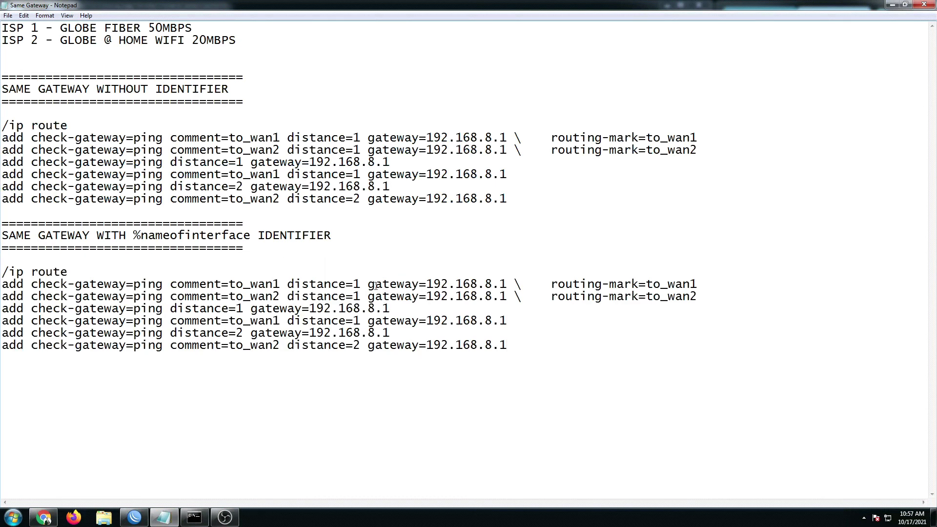
- Append % to the first copied route's gateway, making it 192.168.8.1%
{"action": "left_click", "coordinate": [505, 284]}
{"action": "type", "text": "%"}
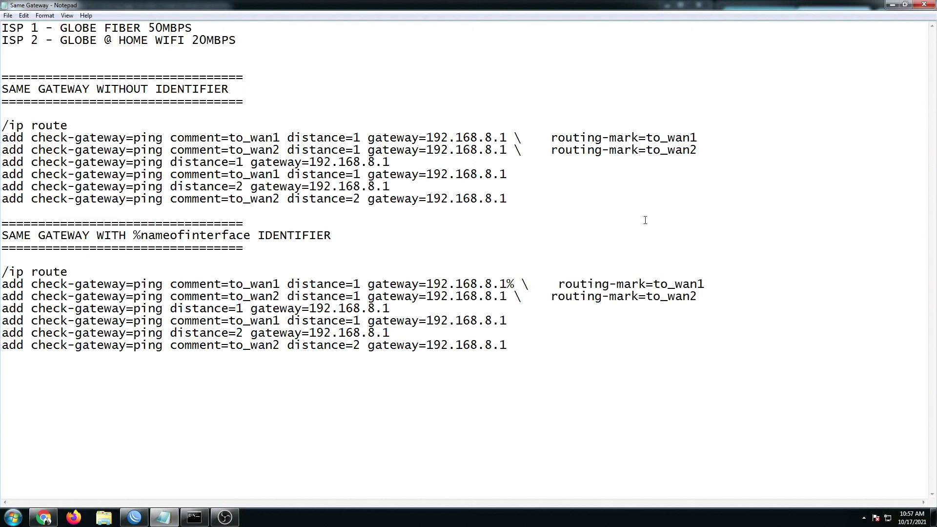
{"action": "left_click_drag", "start_coordinate": [313, 284], "coordinate": [473, 285]}
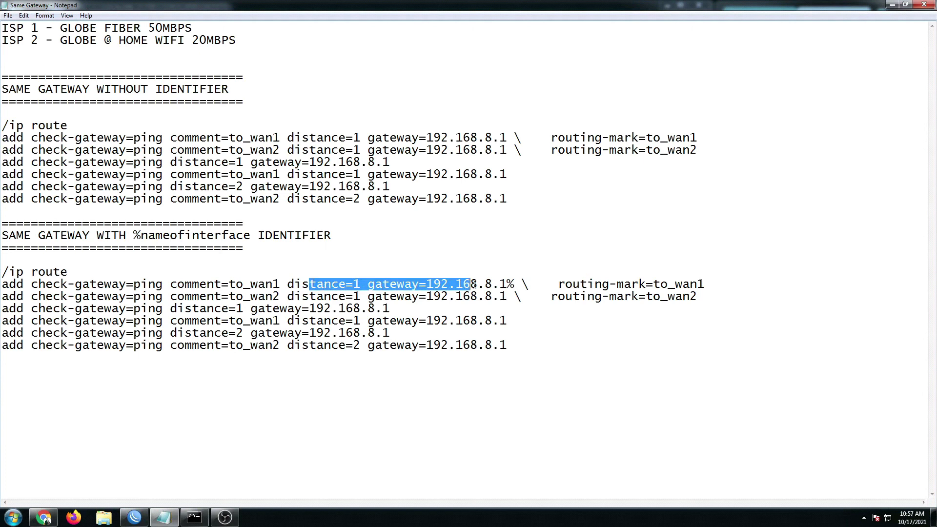
{"action": "left_click", "coordinate": [905, 5]}
{"action": "left_click_drag", "start_coordinate": [793, 177], "coordinate": [787, 252]}
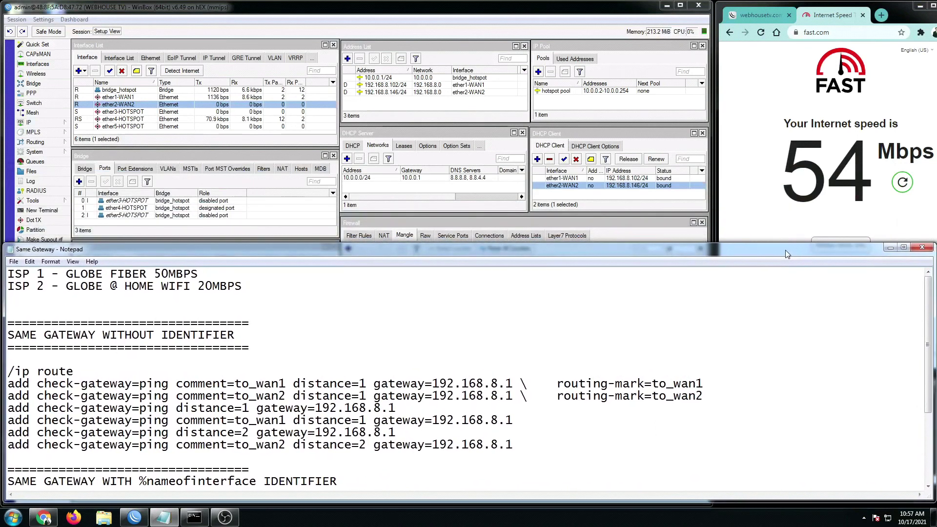
- Copy the name ether1-WAN1 from its interface properties and bring the enlarged Same Gateway notes forward
{"action": "left_click", "coordinate": [184, 47]}
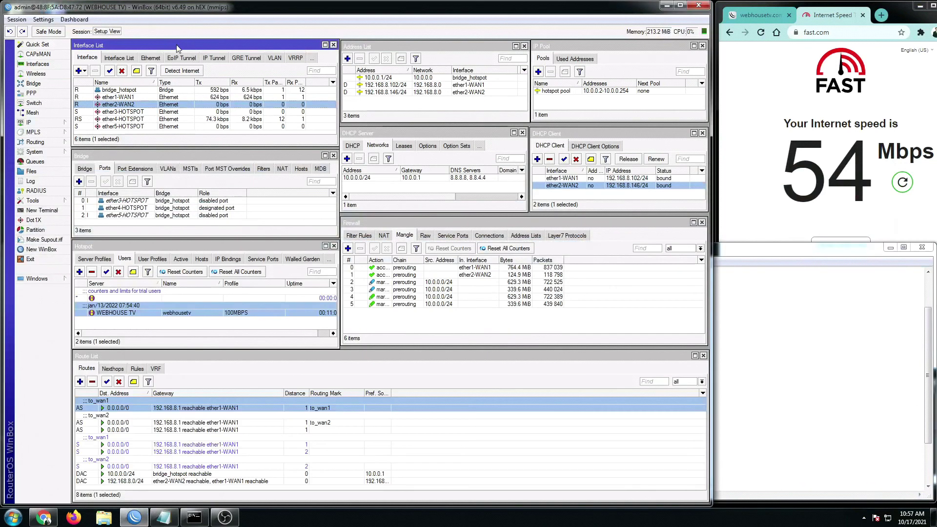
{"action": "left_click", "coordinate": [125, 97]}
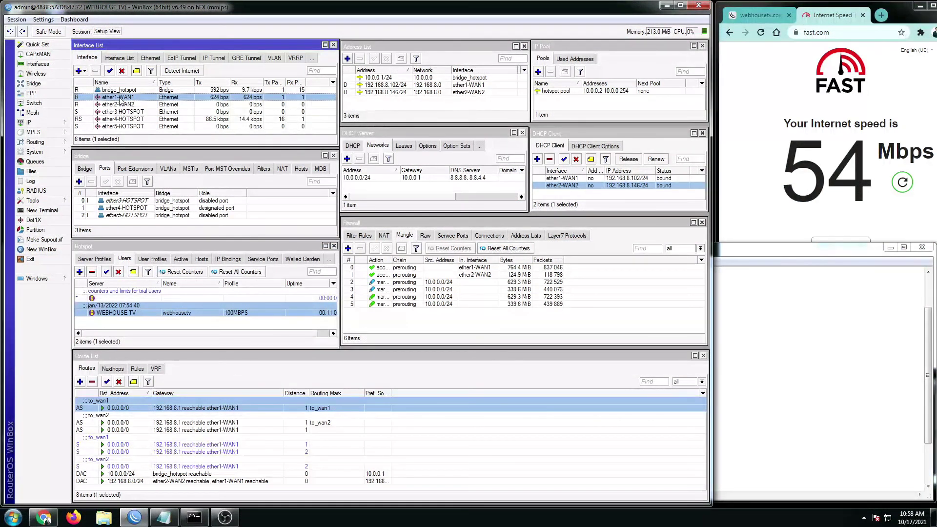
{"action": "double_click", "coordinate": [120, 98]}
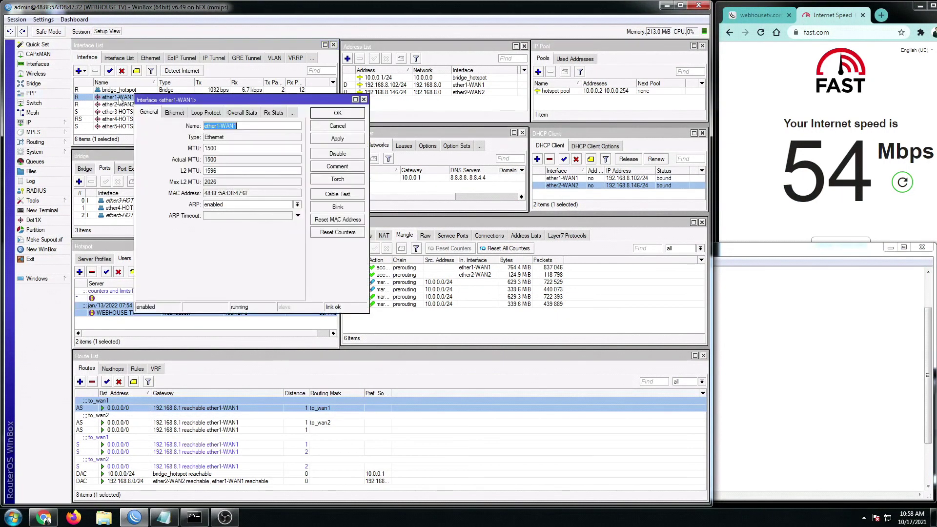
{"action": "right_click", "coordinate": [222, 126]}
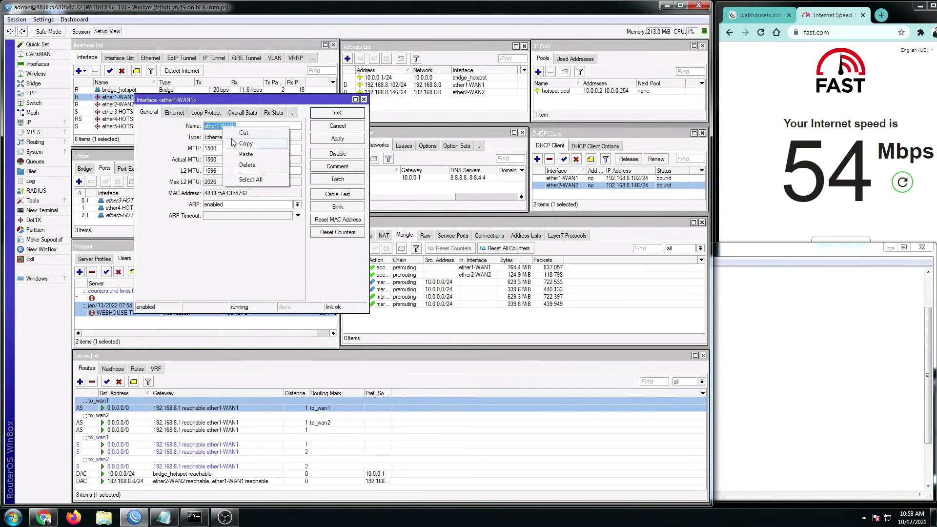
{"action": "left_click", "coordinate": [245, 144]}
{"action": "left_click_drag", "start_coordinate": [277, 100], "coordinate": [337, 109]}
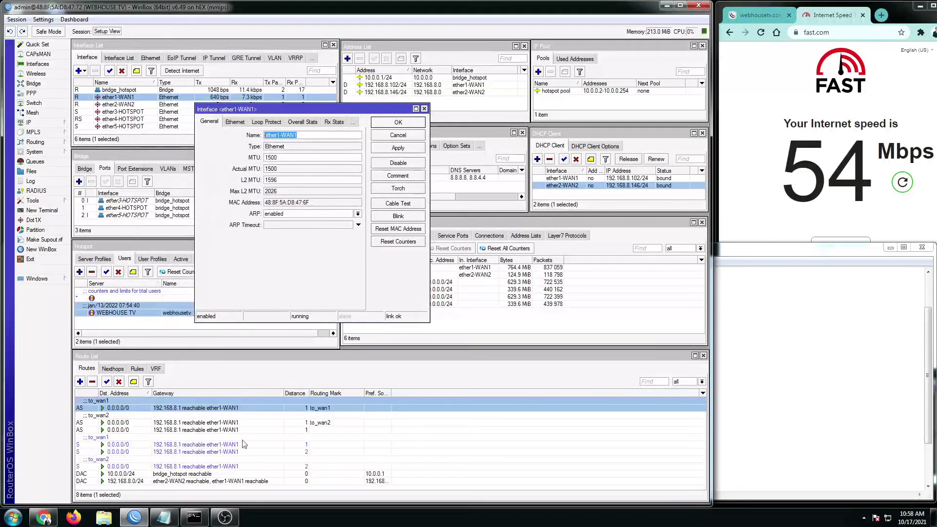
{"action": "left_click", "coordinate": [164, 518]}
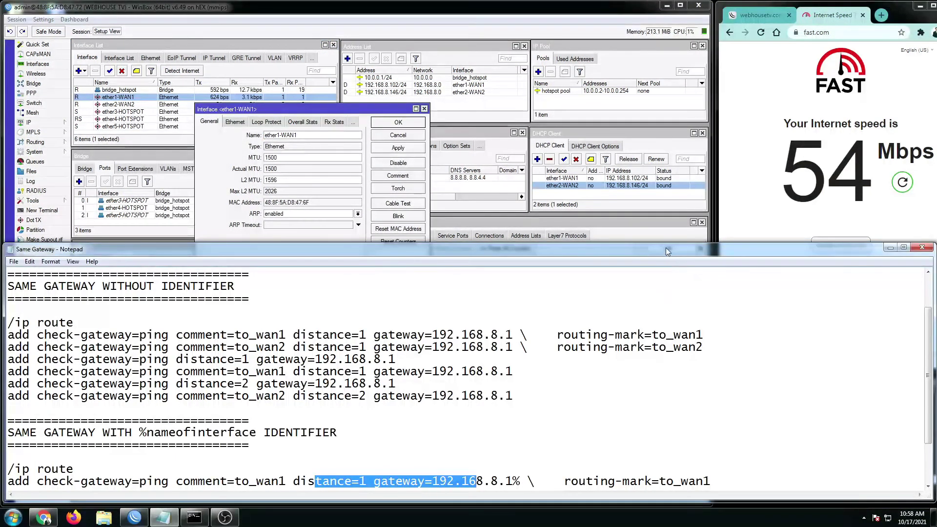
{"action": "left_click_drag", "start_coordinate": [667, 245], "coordinate": [643, 19]}
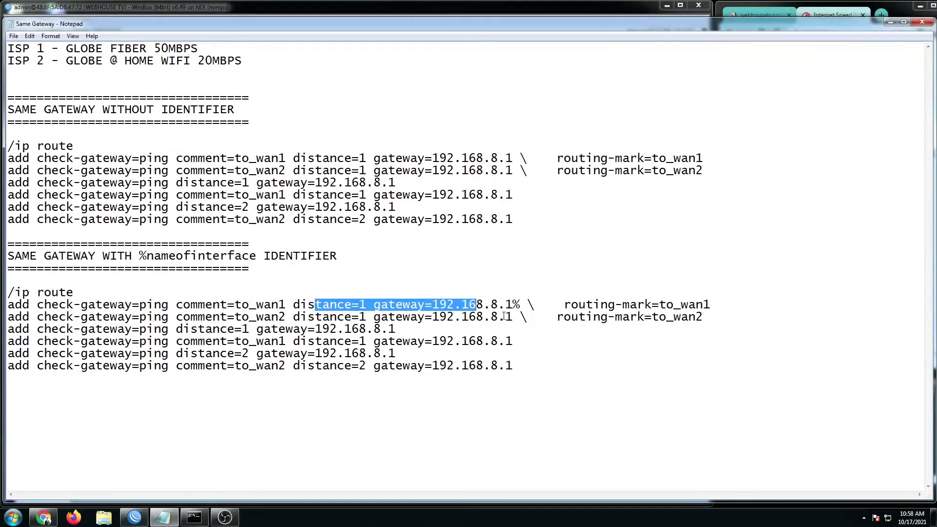
- Complete the first route's gateway as 192.168.8.1%ether1-WAN1 and select the full value
{"action": "left_click", "coordinate": [524, 305]}
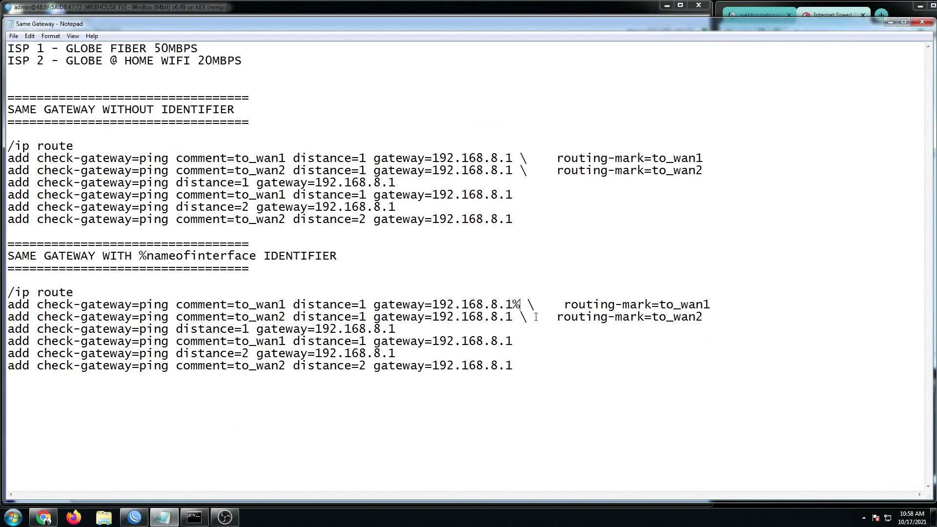
{"action": "type", "text": "ether1-WAN1"}
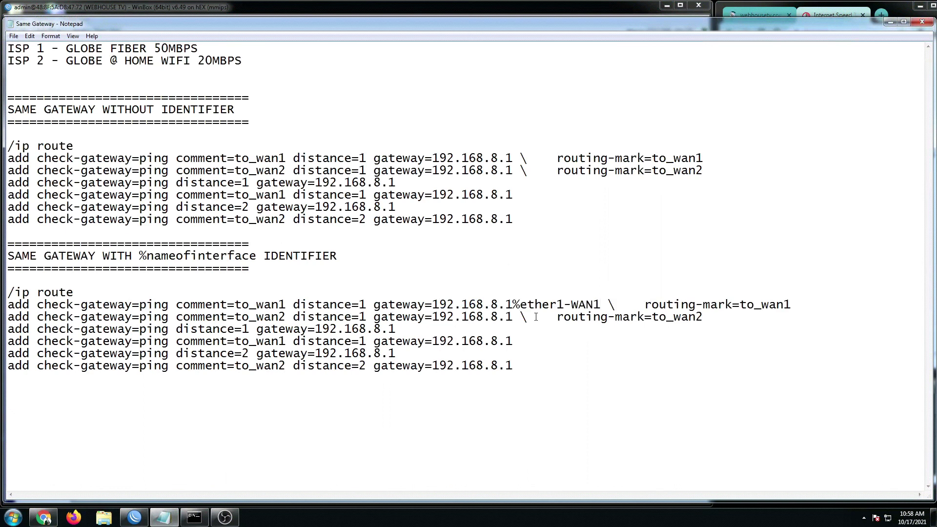
{"action": "left_click_drag", "start_coordinate": [432, 305], "coordinate": [511, 300]}
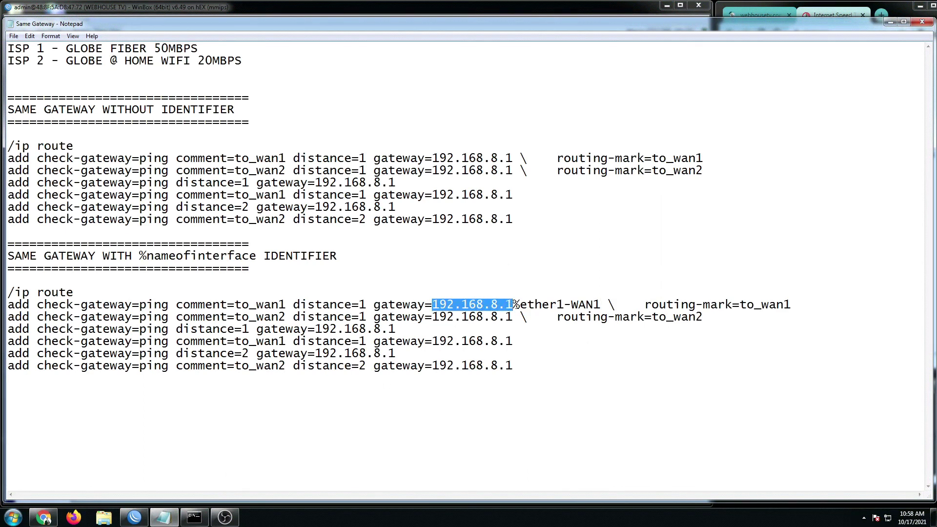
{"action": "left_click", "coordinate": [515, 303]}
{"action": "left_click_drag", "start_coordinate": [519, 303], "coordinate": [558, 304]}
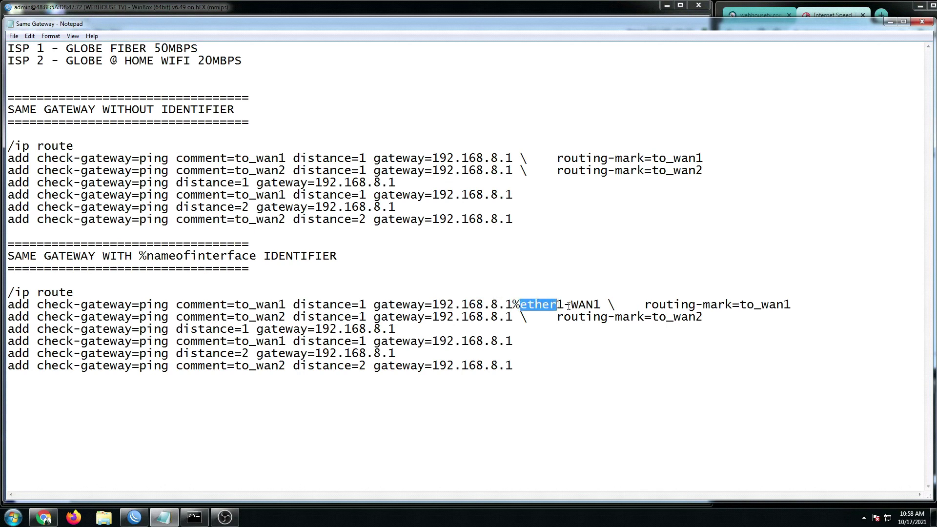
{"action": "left_click", "coordinate": [565, 304]}
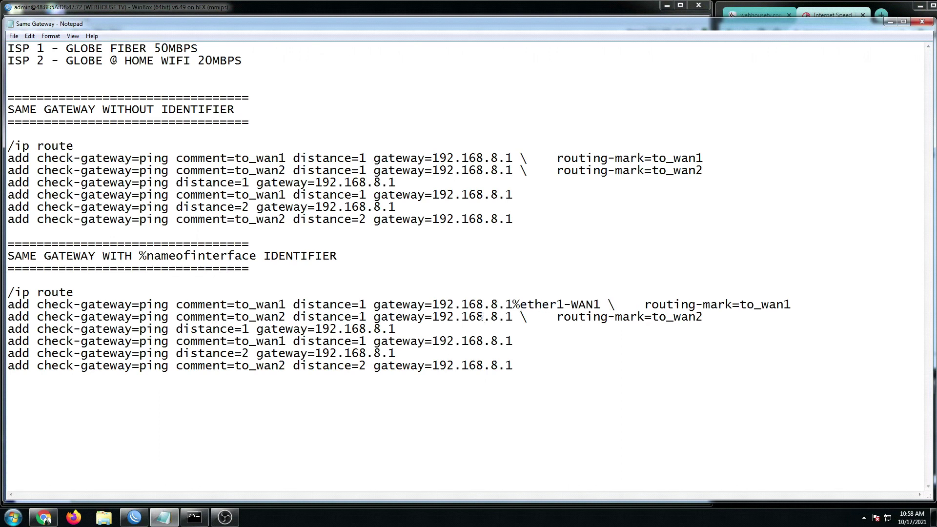
{"action": "left_click_drag", "start_coordinate": [433, 305], "coordinate": [599, 302]}
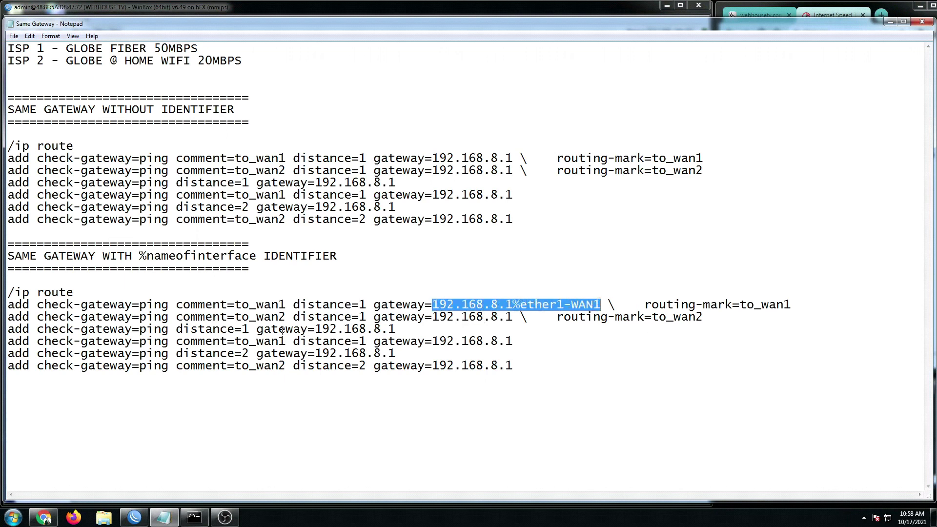
{"action": "left_click_drag", "start_coordinate": [256, 304], "coordinate": [286, 305]}
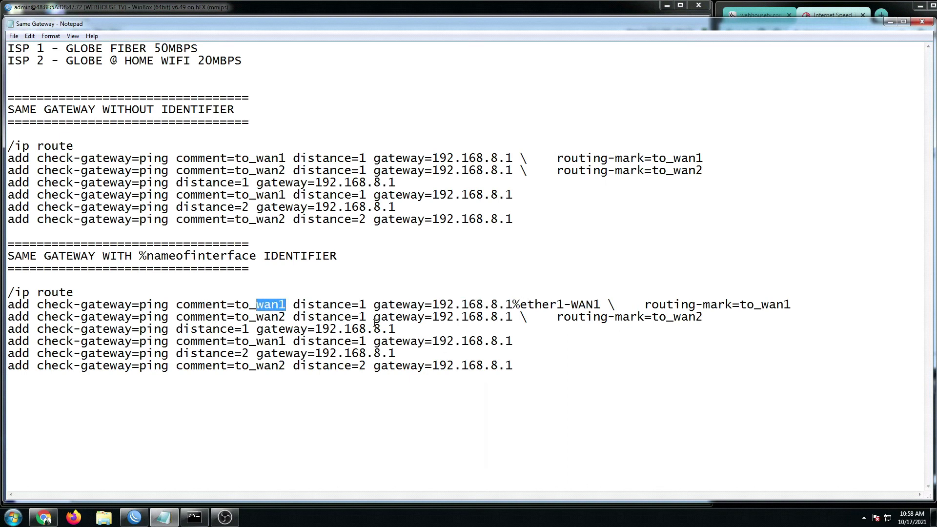
- Paste 192.168.8.1%ether1-WAN1 onto the third and fourth to_wan1 routes
{"action": "left_click", "coordinate": [284, 335]}
{"action": "key", "text": "ctrl+v"}
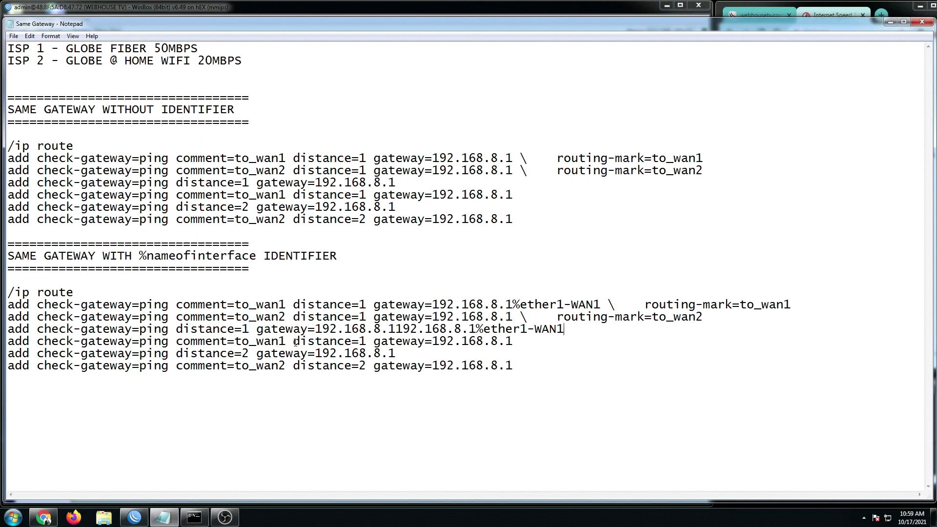
{"action": "left_click_drag", "start_coordinate": [278, 341], "coordinate": [286, 341]}
{"action": "left_click", "coordinate": [521, 341]}
{"action": "key", "text": "ctrl+v"}
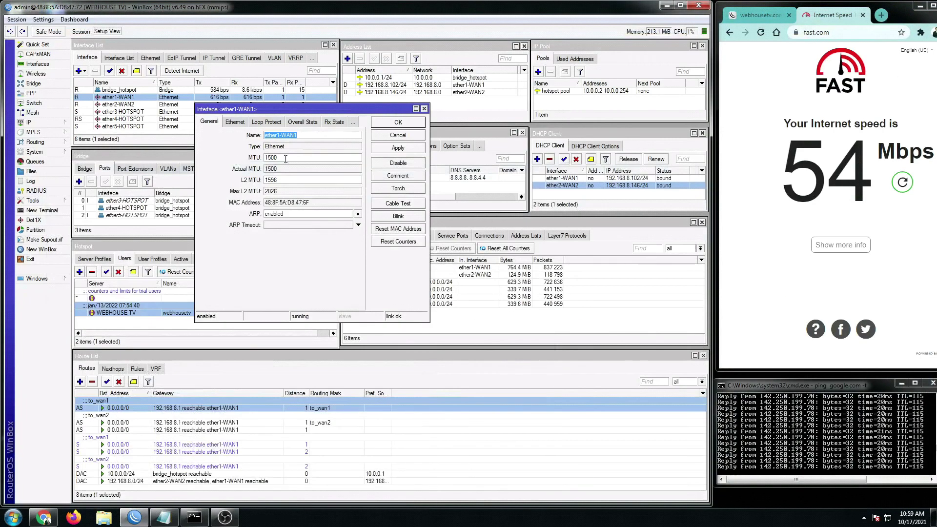
- Select the interface name in ether2-WAN2's properties, close them, and switch back to the Notepad notes
{"action": "left_click", "coordinate": [424, 109]}
{"action": "left_click", "coordinate": [120, 105]}
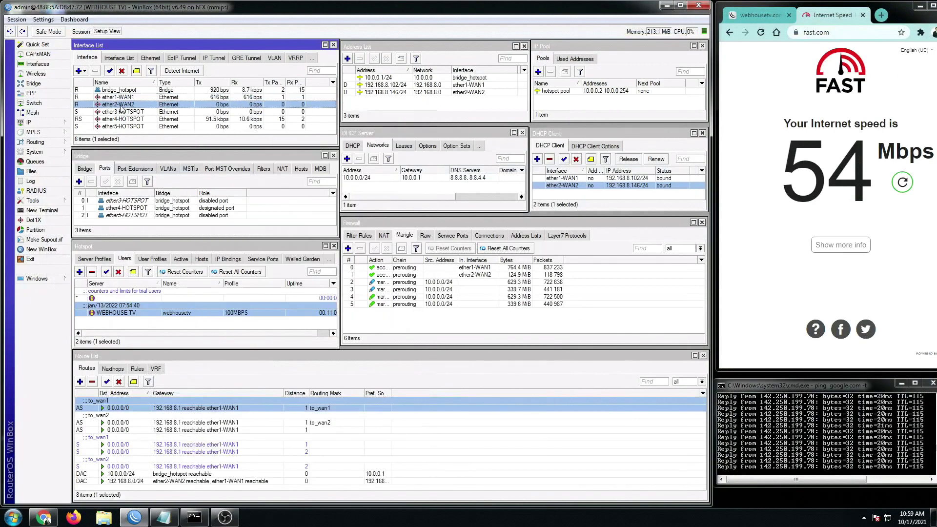
{"action": "double_click", "coordinate": [120, 105]}
{"action": "left_click_drag", "start_coordinate": [298, 135], "coordinate": [243, 140]}
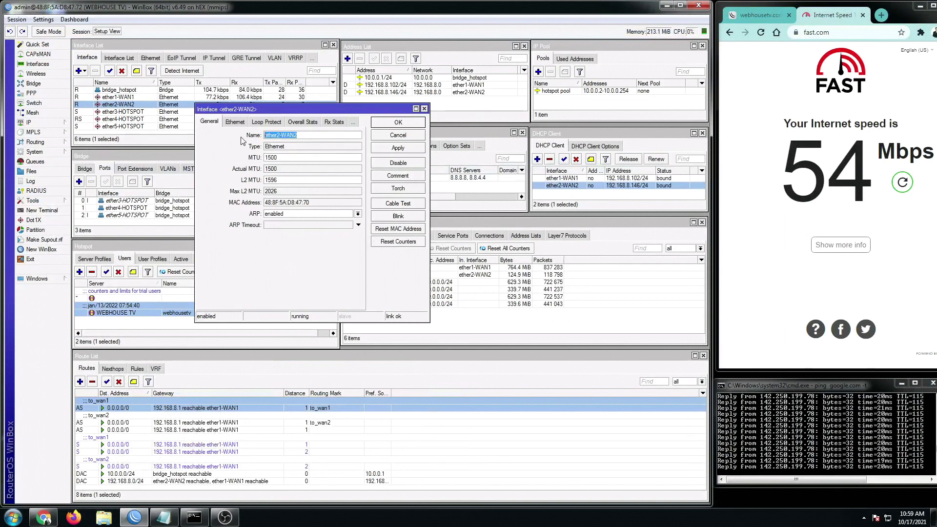
{"action": "left_click", "coordinate": [425, 109]}
{"action": "left_click", "coordinate": [164, 518]}
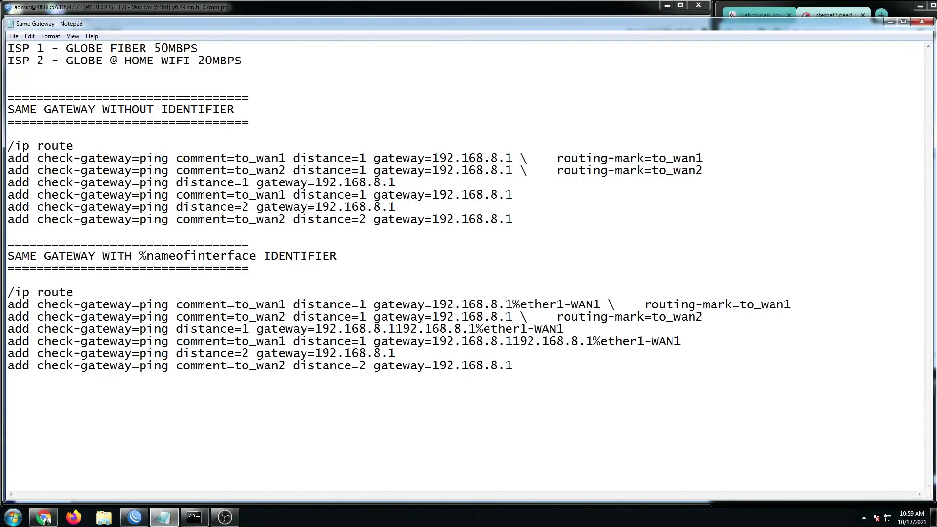
- Append %ether2-WAN2 to the 192.168.8.1 gateway on routes two, five and six
{"action": "left_click_drag", "start_coordinate": [256, 317], "coordinate": [288, 318]}
{"action": "left_click", "coordinate": [513, 316]}
{"action": "type", "text": "%"}
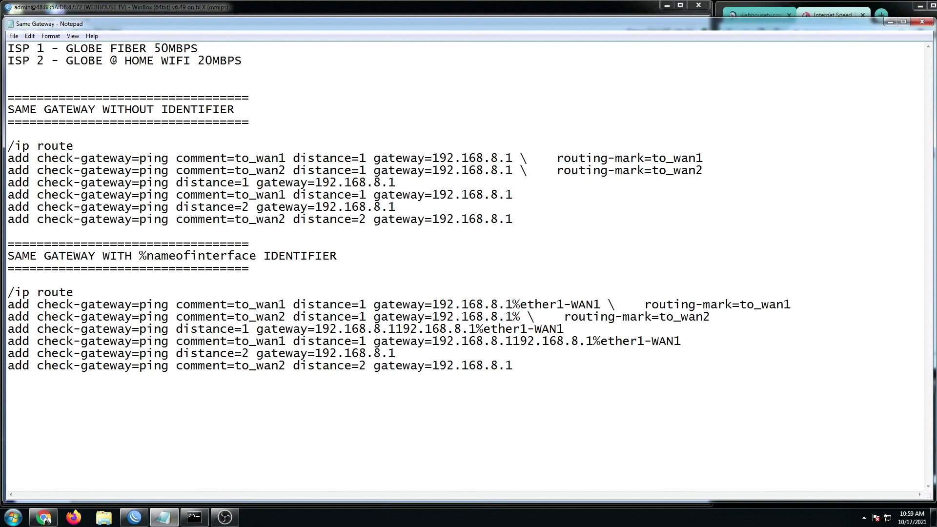
{"action": "type", "text": "ether2-WAN2"}
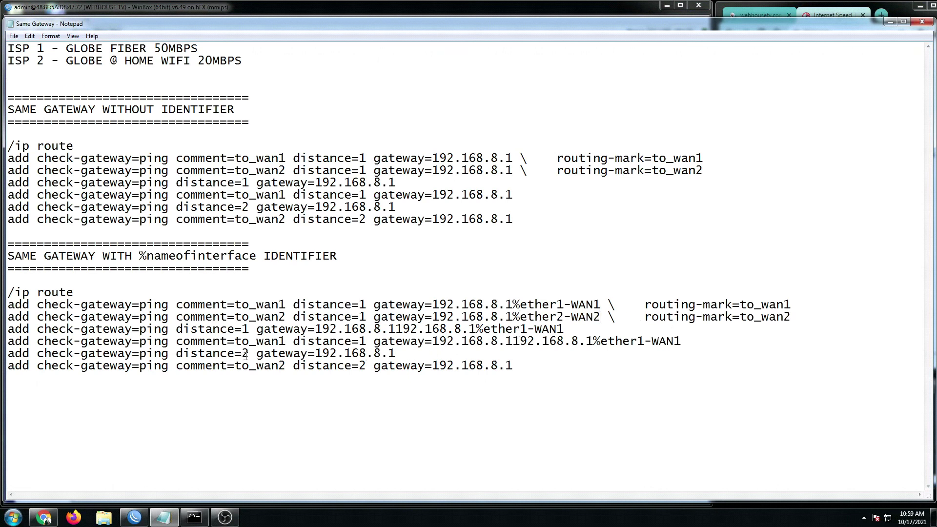
{"action": "left_click_drag", "start_coordinate": [242, 355], "coordinate": [246, 354]}
{"action": "left_click", "coordinate": [410, 357]}
{"action": "type", "text": "%ether2-WAN2"}
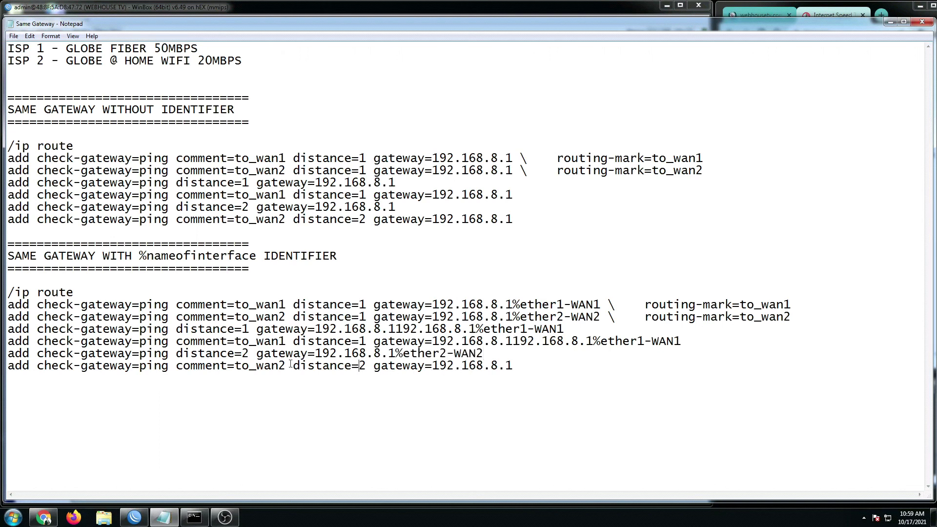
{"action": "left_click_drag", "start_coordinate": [286, 366], "coordinate": [267, 366]}
{"action": "left_click", "coordinate": [531, 363]}
{"action": "type", "text": "%"}
{"action": "key", "text": "ctrl+v"}
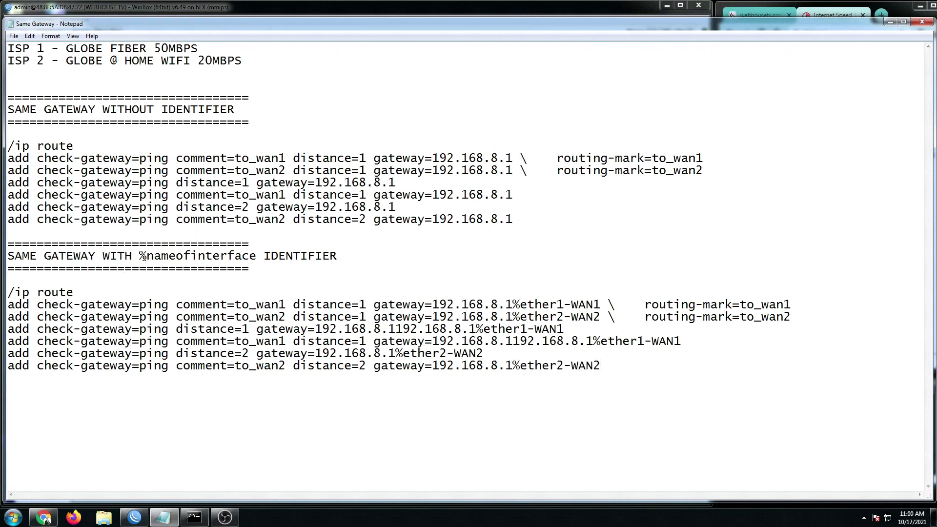
- Copy the whole interface-identifier /ip route block from the notes
{"action": "left_click_drag", "start_coordinate": [139, 256], "coordinate": [255, 256]}
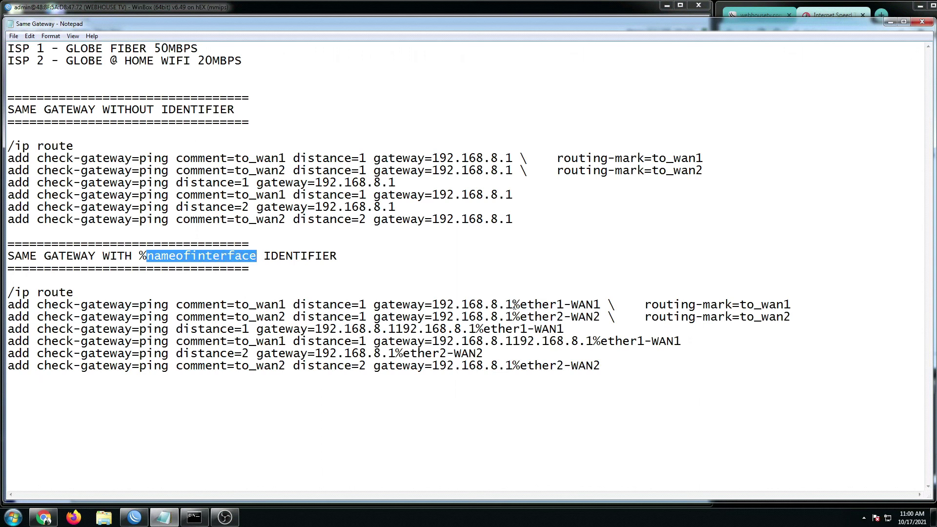
{"action": "left_click", "coordinate": [515, 305]}
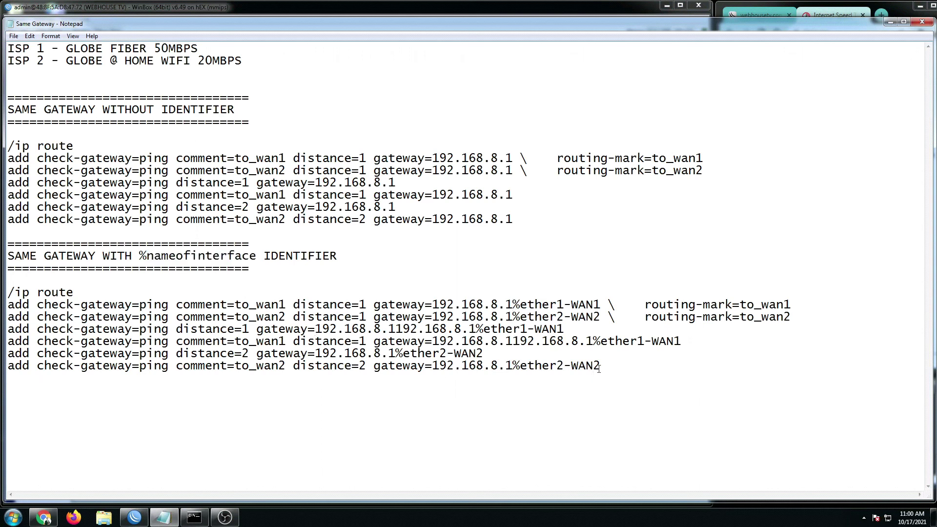
{"action": "left_click_drag", "start_coordinate": [612, 366], "coordinate": [7, 294]}
{"action": "right_click", "coordinate": [28, 303]}
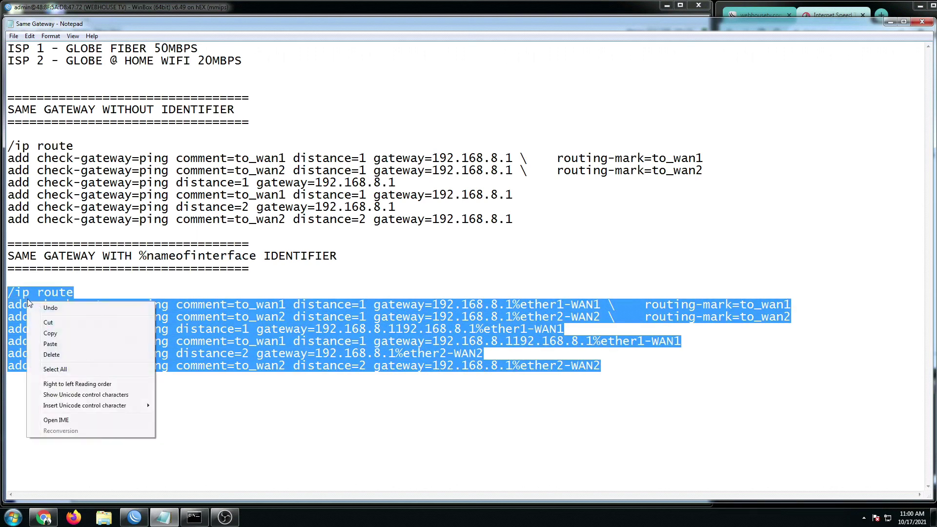
{"action": "left_click", "coordinate": [54, 334]}
- Select all eight routes in WinBox's Route List and delete them
{"action": "left_click", "coordinate": [891, 22]}
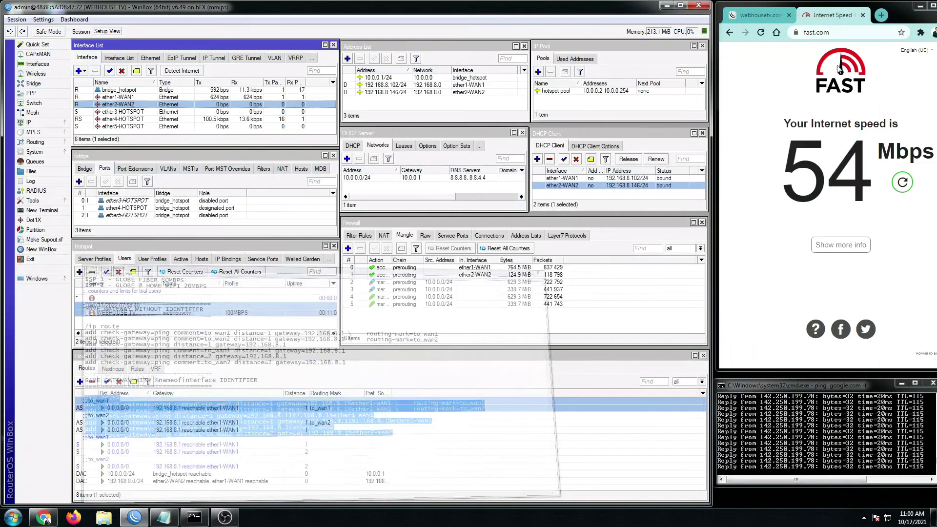
{"action": "left_click", "coordinate": [207, 422]}
{"action": "left_click", "coordinate": [200, 444]}
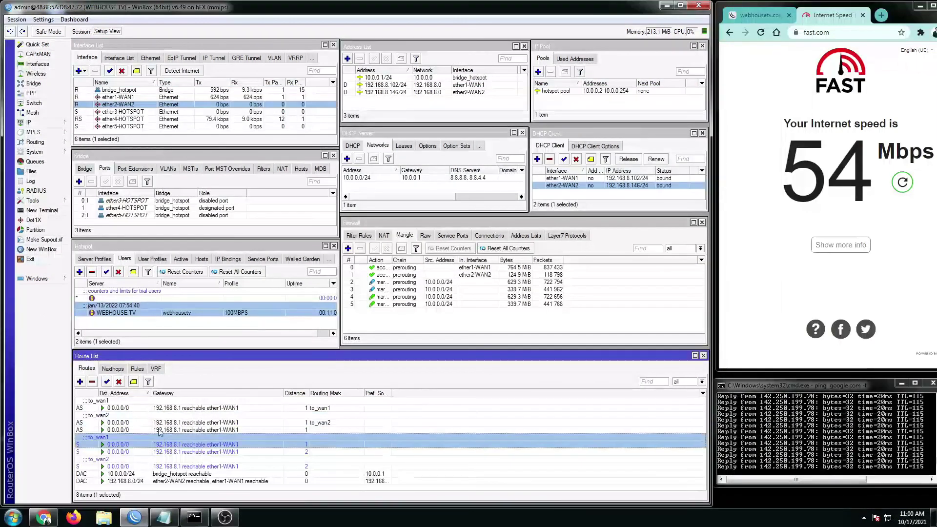
{"action": "left_click", "coordinate": [124, 407]}
{"action": "left_click", "coordinate": [157, 429]}
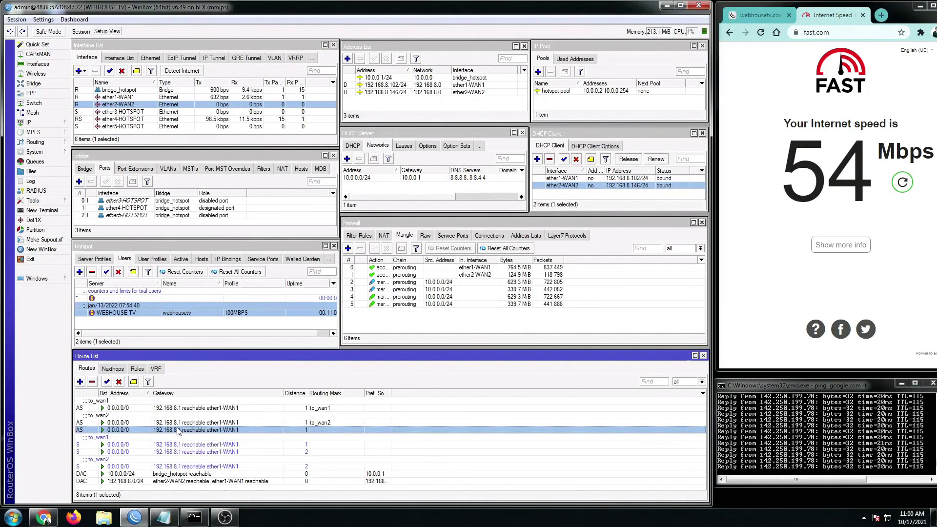
{"action": "left_click", "coordinate": [451, 462]}
{"action": "left_click", "coordinate": [444, 445]}
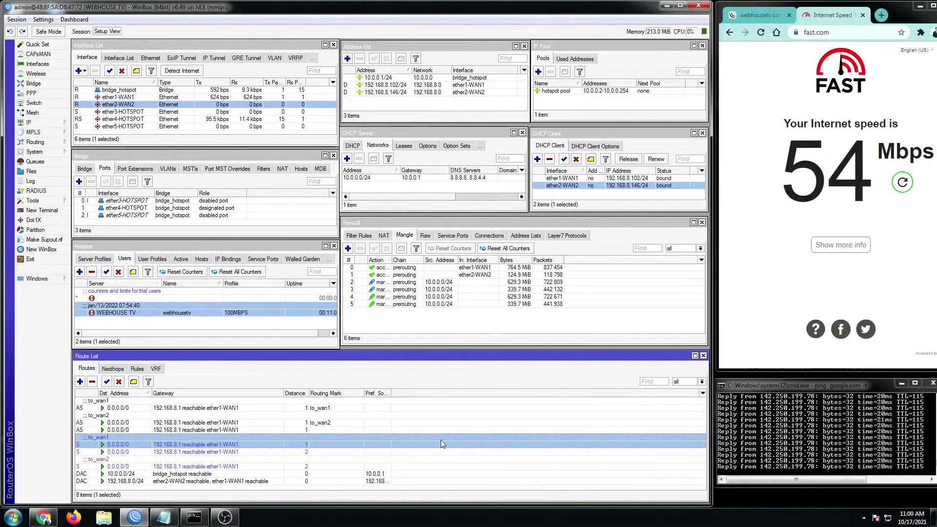
{"action": "key", "text": "ctrl+a"}
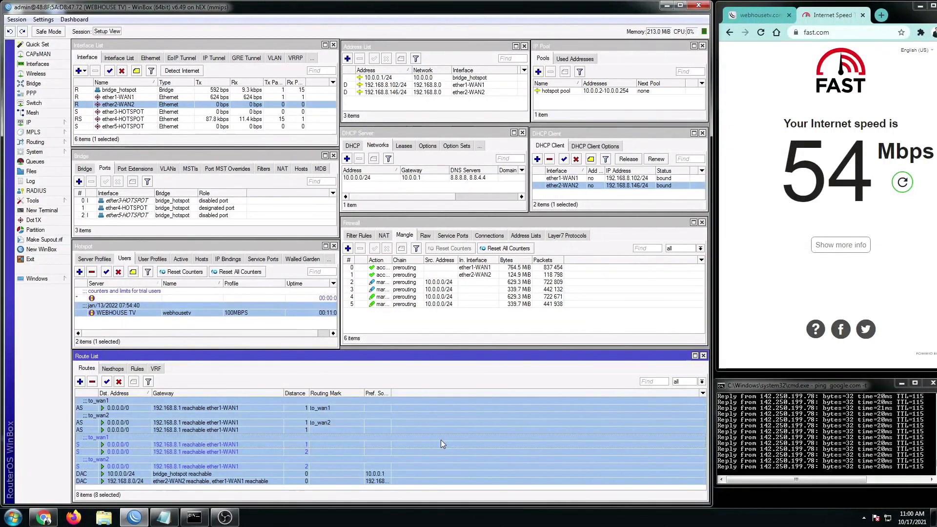
{"action": "left_click", "coordinate": [93, 382]}
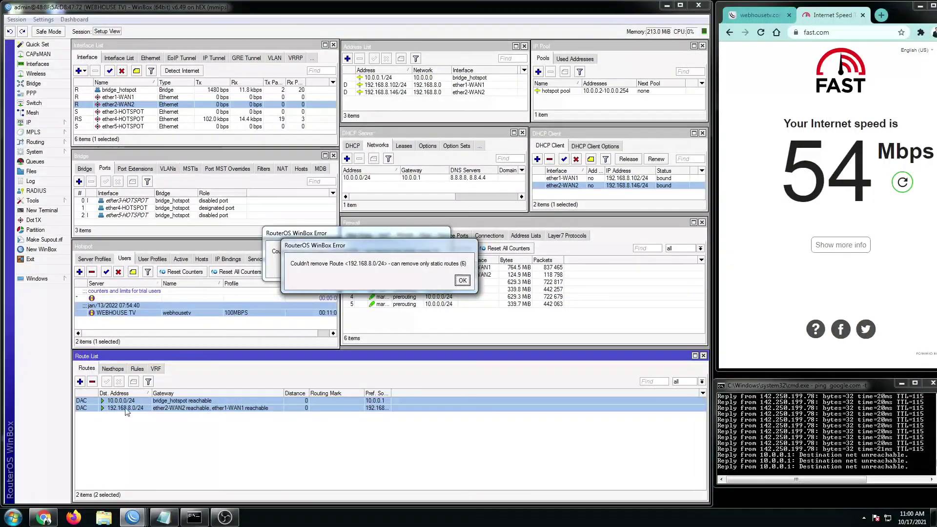
- Dismiss the RouterOS route-removal error dialogs and restore WinBox, with two connected routes remaining
{"action": "left_click", "coordinate": [462, 280]}
{"action": "left_click", "coordinate": [456, 283]}
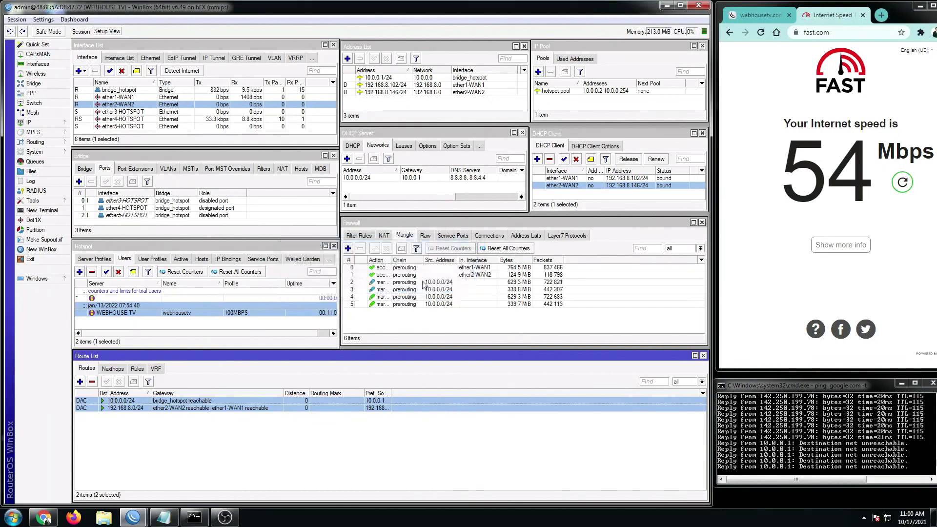
{"action": "left_click", "coordinate": [667, 6]}
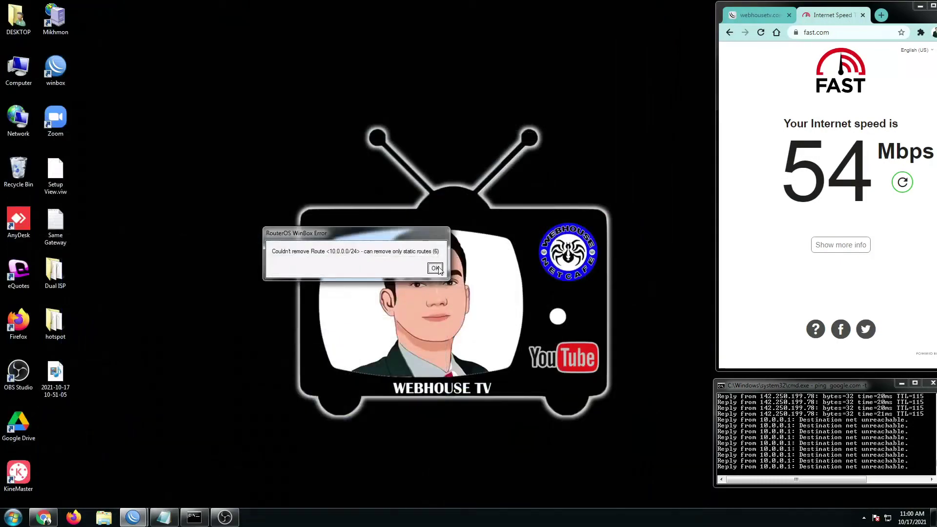
{"action": "left_click", "coordinate": [435, 269]}
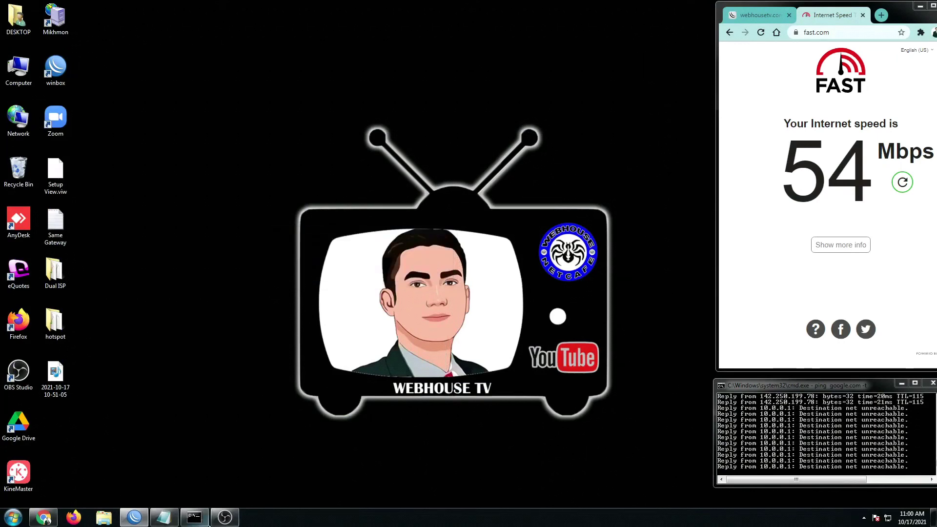
{"action": "left_click", "coordinate": [138, 521]}
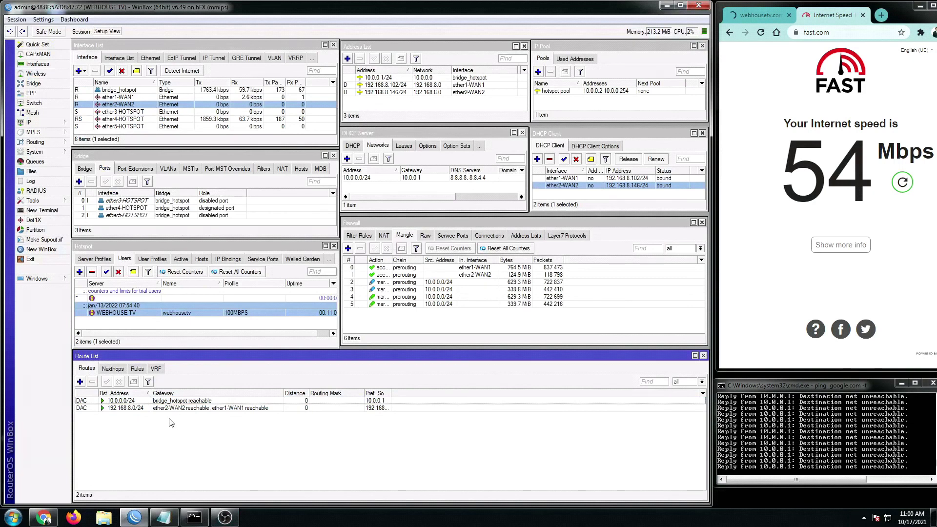
- Paste and run the copied /ip route add commands in a new terminal
{"action": "left_click", "coordinate": [56, 214]}
{"action": "right_click", "coordinate": [429, 336]}
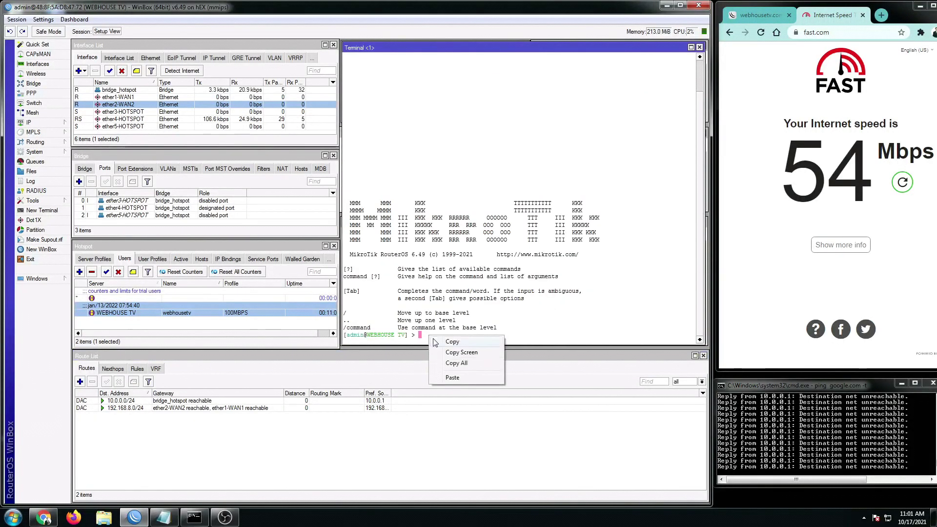
{"action": "left_click", "coordinate": [453, 378]}
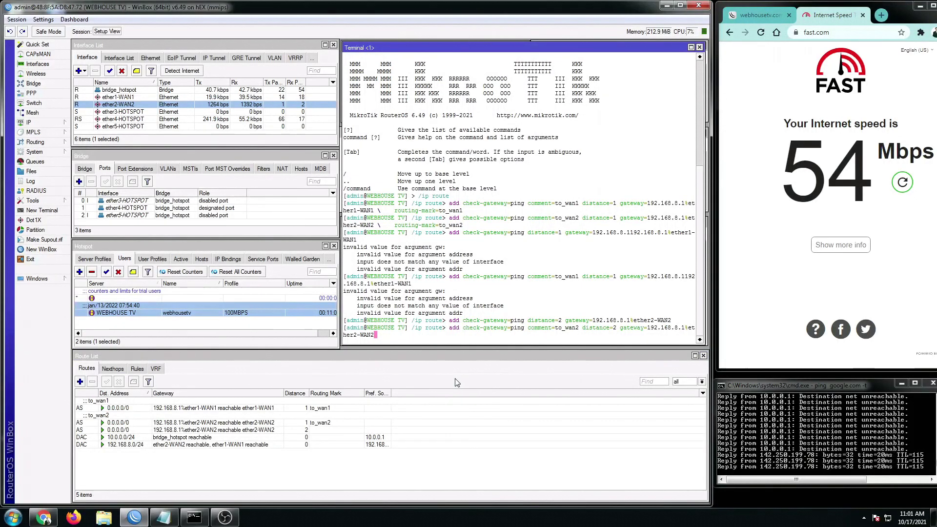
{"action": "key", "text": "Return"}
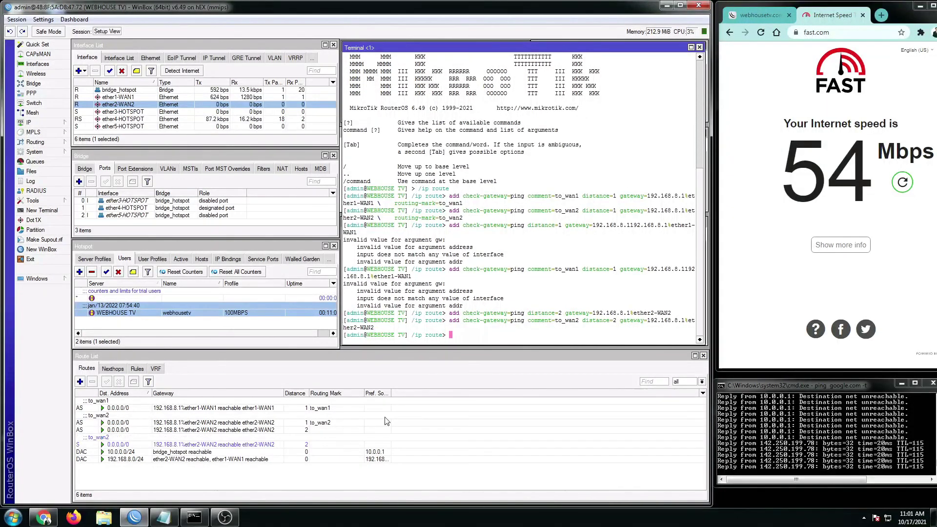
- Check the new to_wan1 and to_wan2 default routes, widening Gateway to show the %interface gateways
{"action": "left_click", "coordinate": [344, 442]}
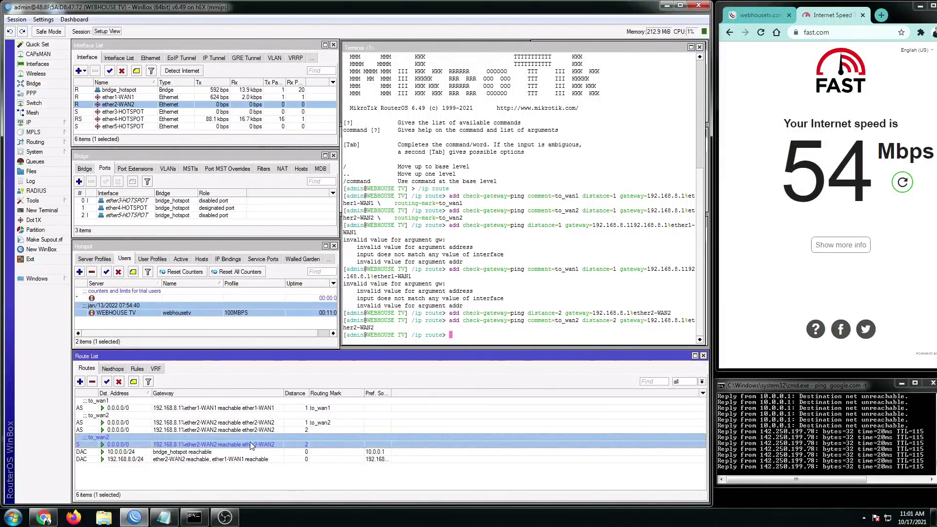
{"action": "left_click", "coordinate": [197, 421]}
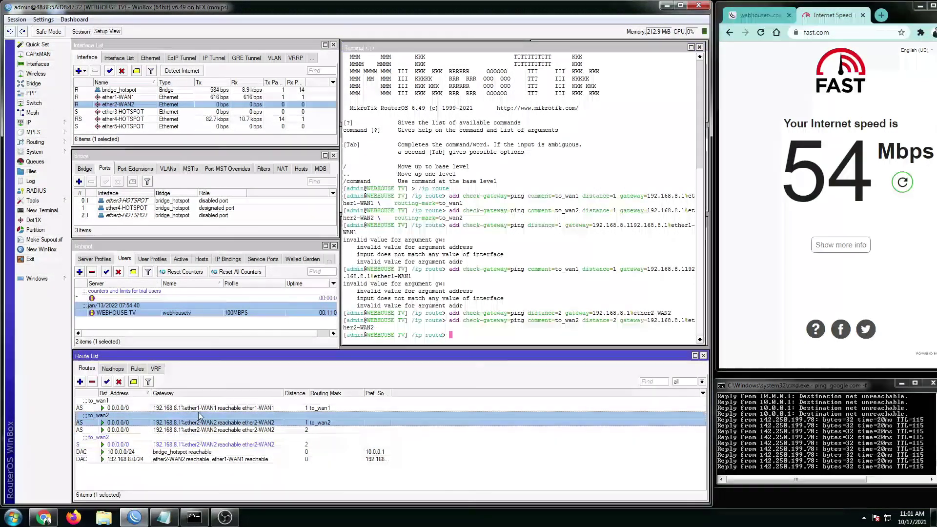
{"action": "left_click", "coordinate": [197, 409]}
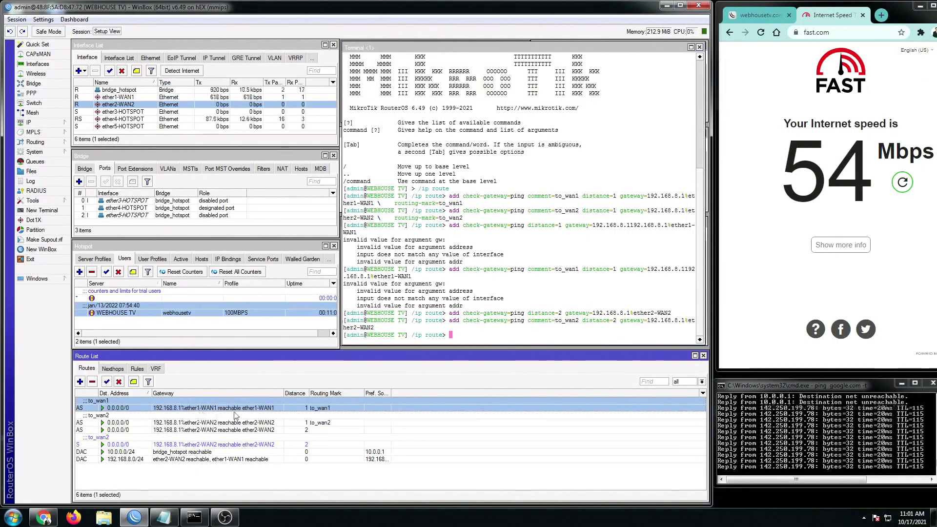
{"action": "left_click_drag", "start_coordinate": [282, 392], "coordinate": [302, 393]}
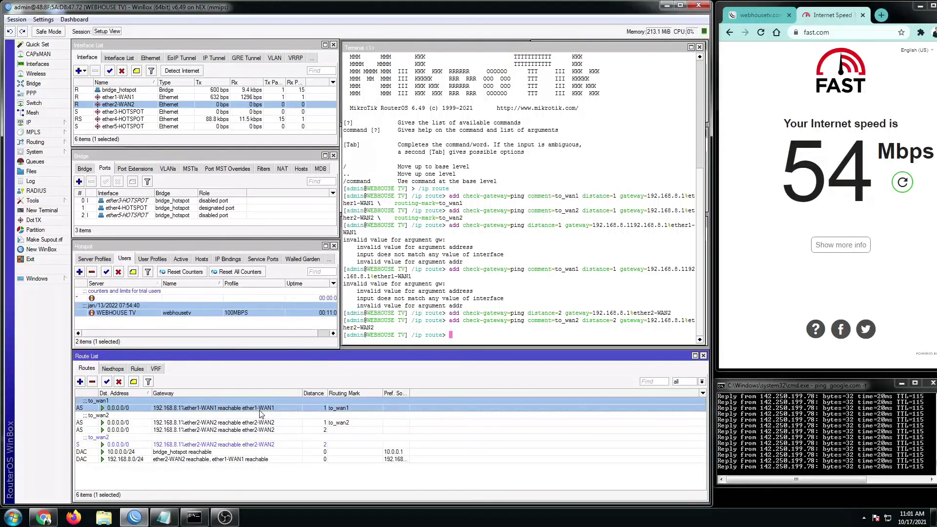
{"action": "left_click", "coordinate": [273, 423]}
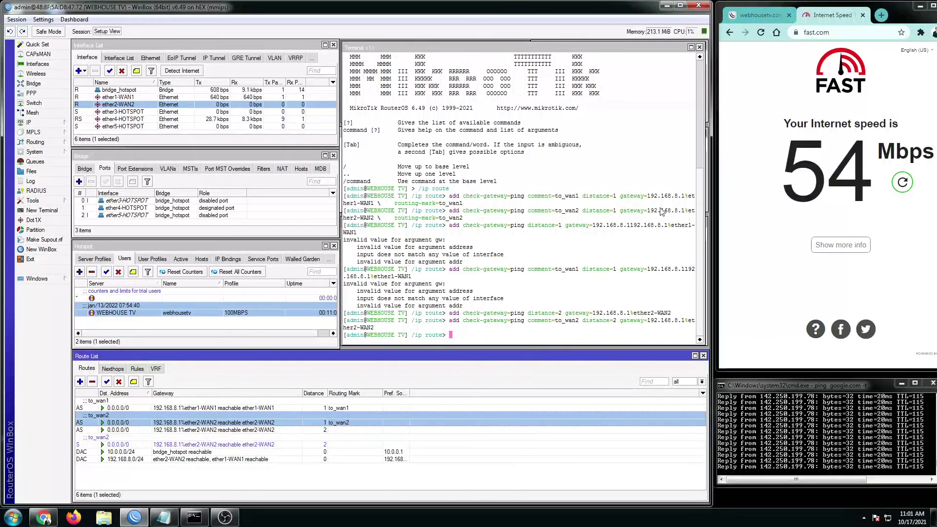
- Close the terminal, log out and back in on the Webhouse TV portal, then return to fast.com
{"action": "left_click", "coordinate": [699, 46]}
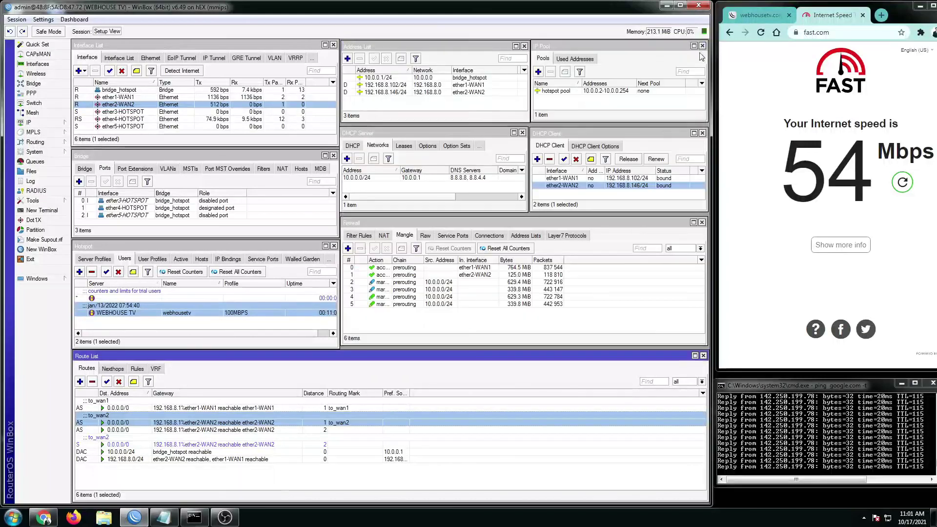
{"action": "left_click", "coordinate": [759, 15]}
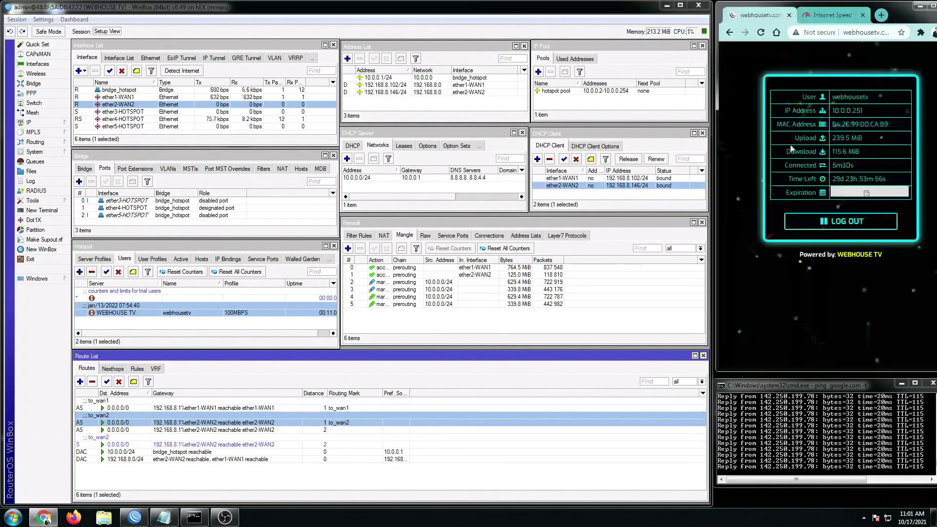
{"action": "left_click", "coordinate": [846, 225]}
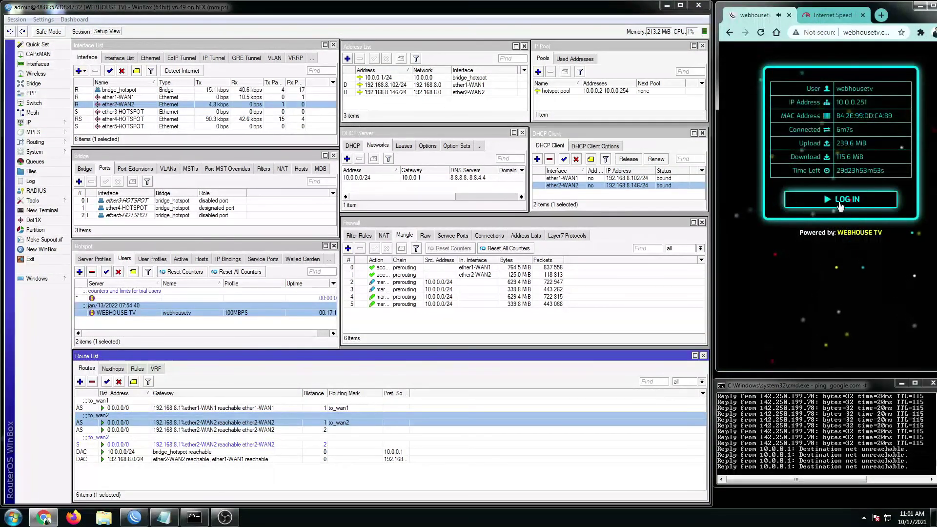
{"action": "left_click", "coordinate": [839, 205]}
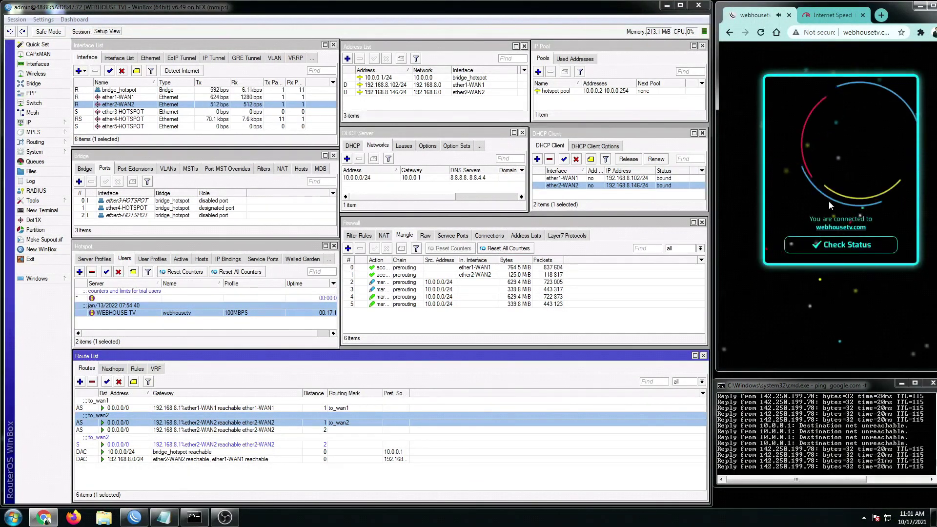
{"action": "left_click", "coordinate": [832, 18]}
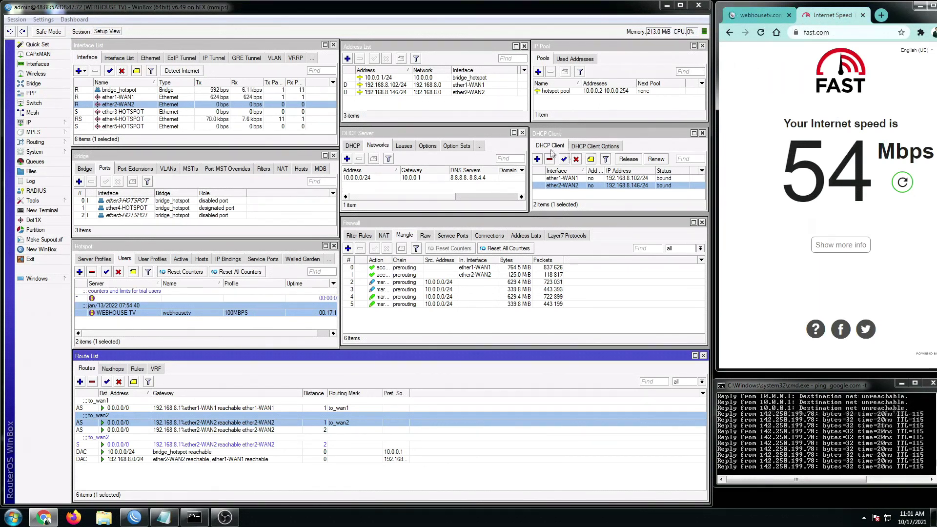
- Run the fast.com speed test twice, reaching 74 Mbps of combined dual-WAN throughput
{"action": "left_click", "coordinate": [904, 183]}
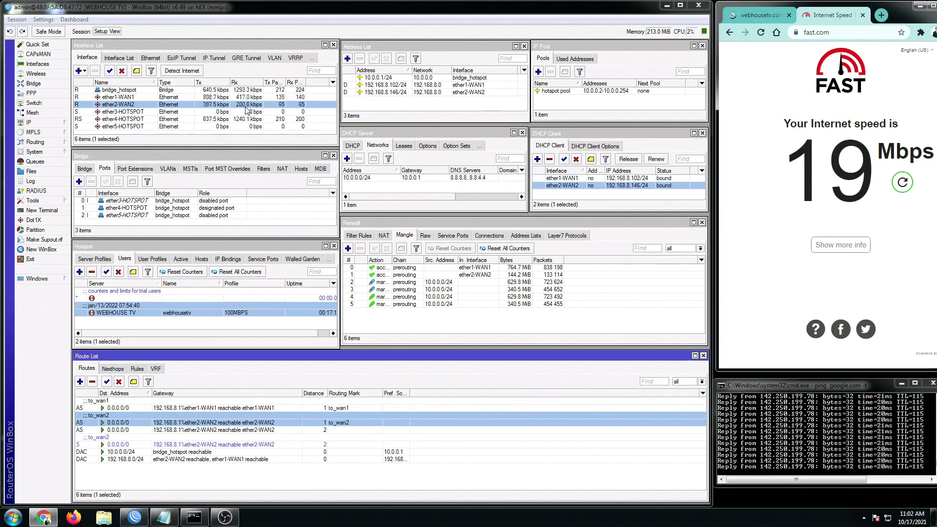
{"action": "left_click", "coordinate": [903, 183]}
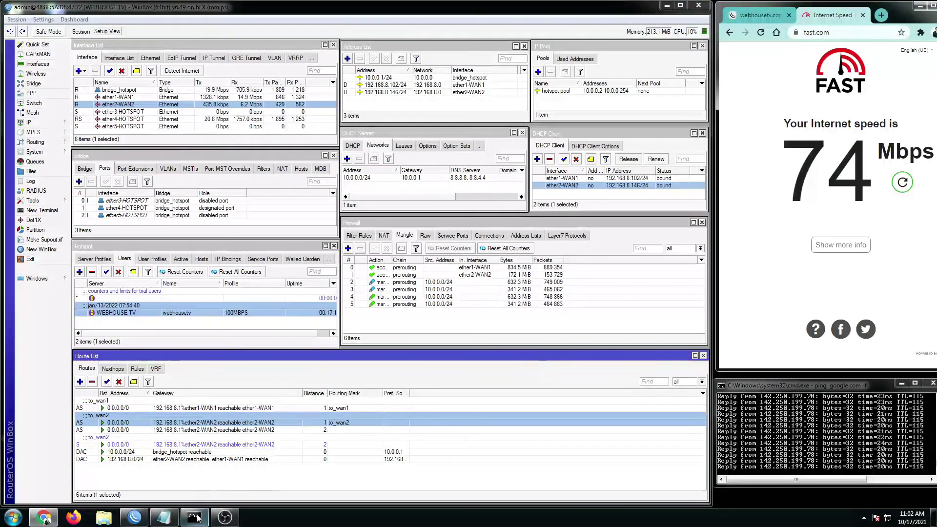
- Bring up the Same Gateway script, highlight %nameofinterface in its heading, then minimise Notepad
{"action": "left_click", "coordinate": [173, 517]}
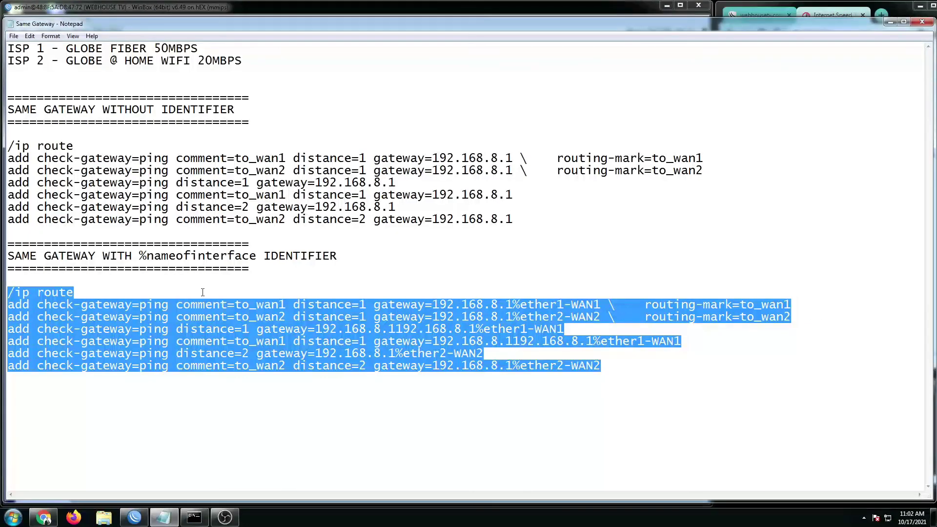
{"action": "left_click_drag", "start_coordinate": [140, 256], "coordinate": [213, 255]}
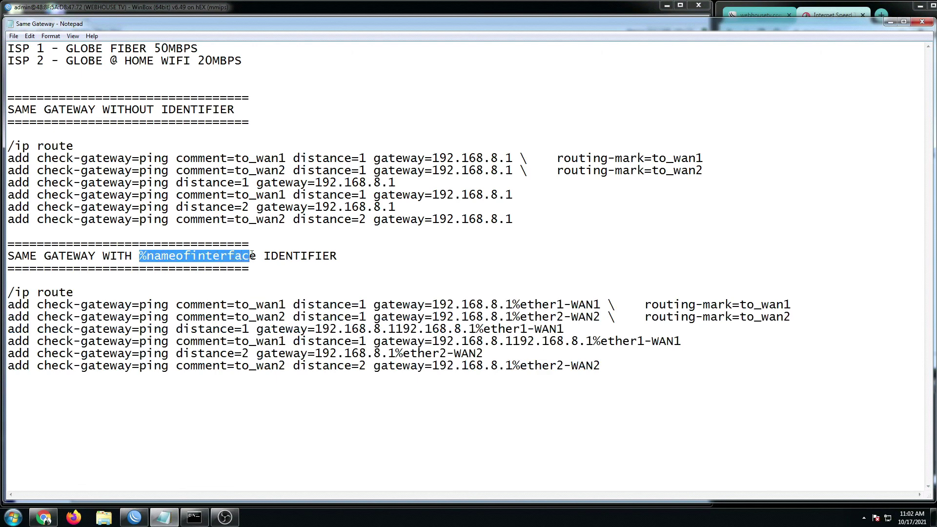
{"action": "left_click", "coordinate": [890, 21]}
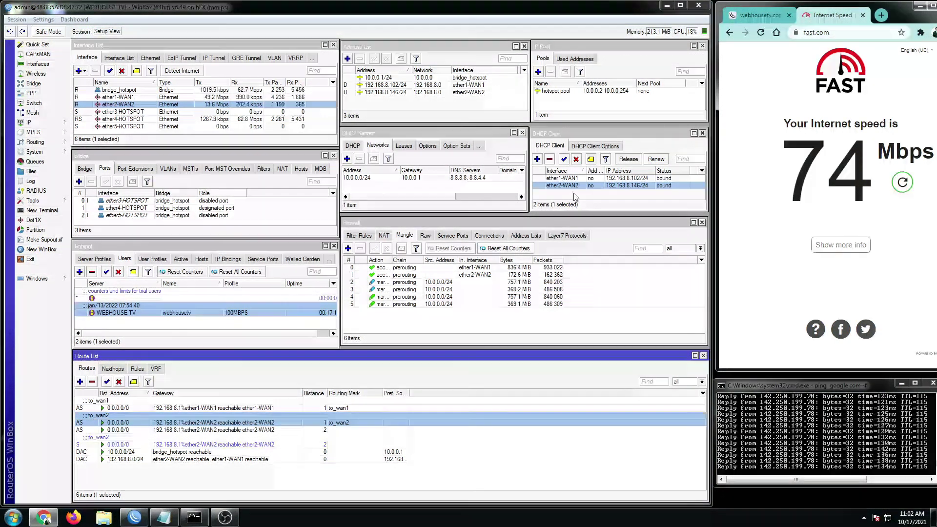
- Disable the ether1-WAN1 DHCP client entry so only the to_wan2 routes remain
{"action": "left_click", "coordinate": [568, 179]}
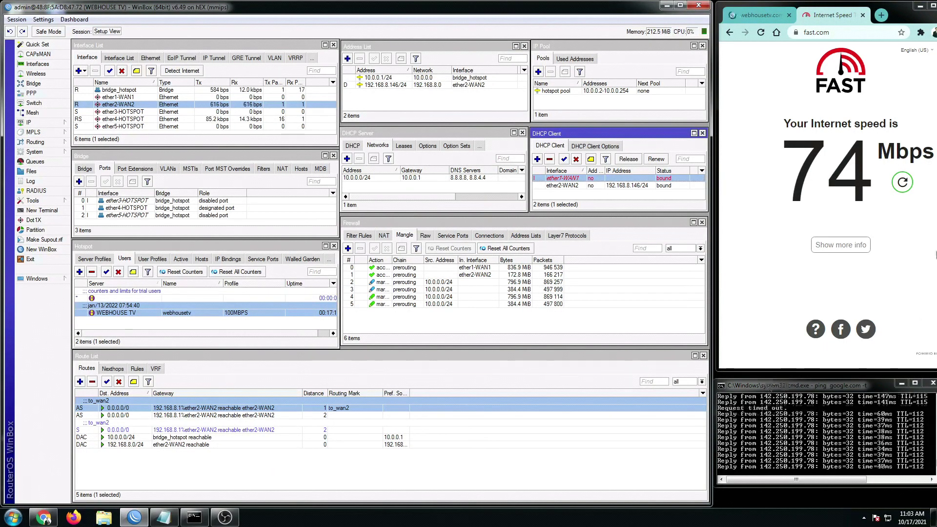
- Restart the speed test and highlight ISP 2's 20 Mbps speed in the shrunken notes window
{"action": "left_click", "coordinate": [902, 182]}
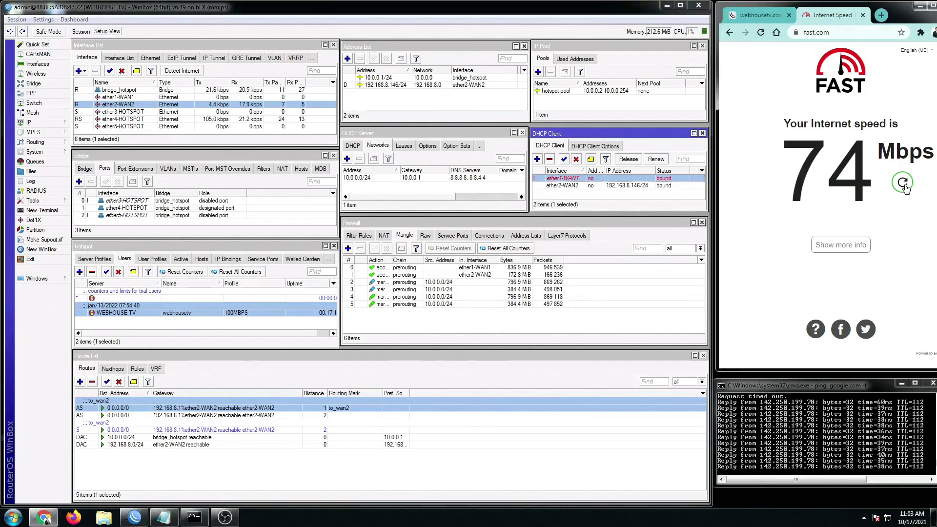
{"action": "left_click", "coordinate": [171, 490]}
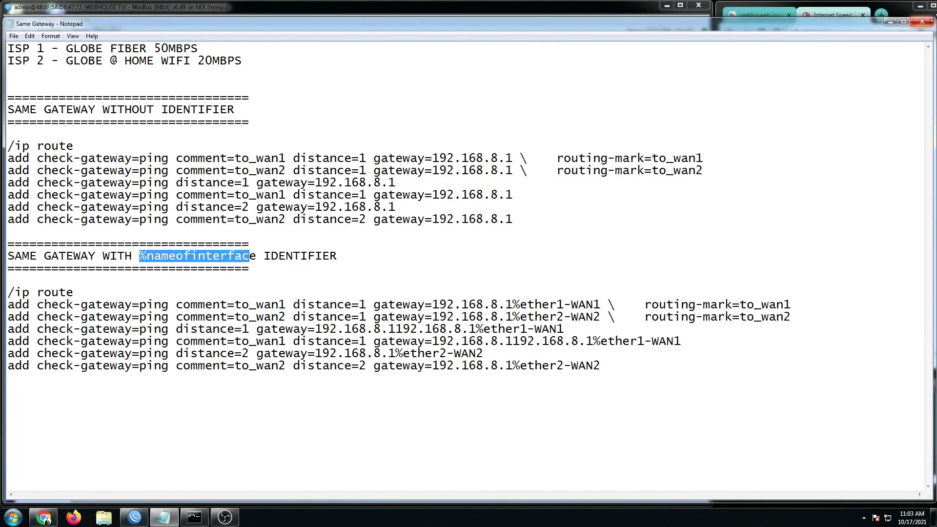
{"action": "left_click_drag", "start_coordinate": [933, 21], "coordinate": [701, 155]}
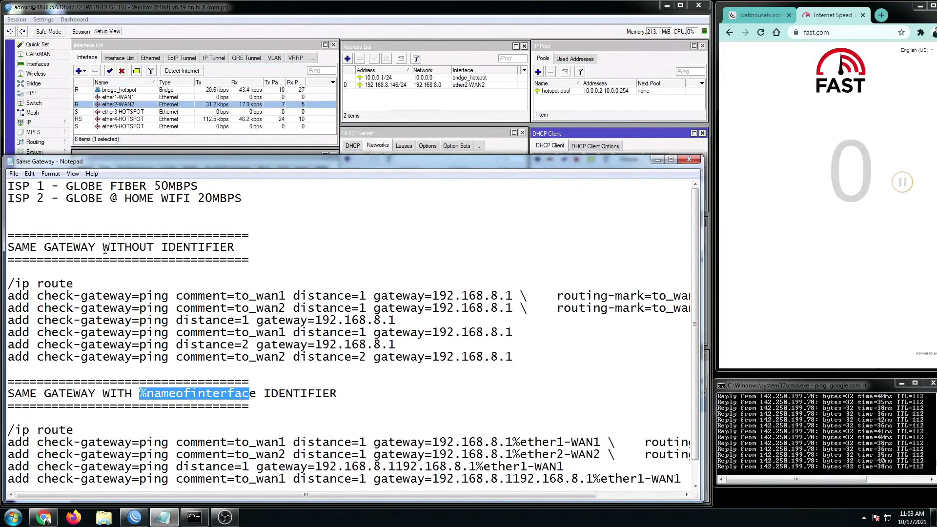
{"action": "left_click", "coordinate": [209, 215]}
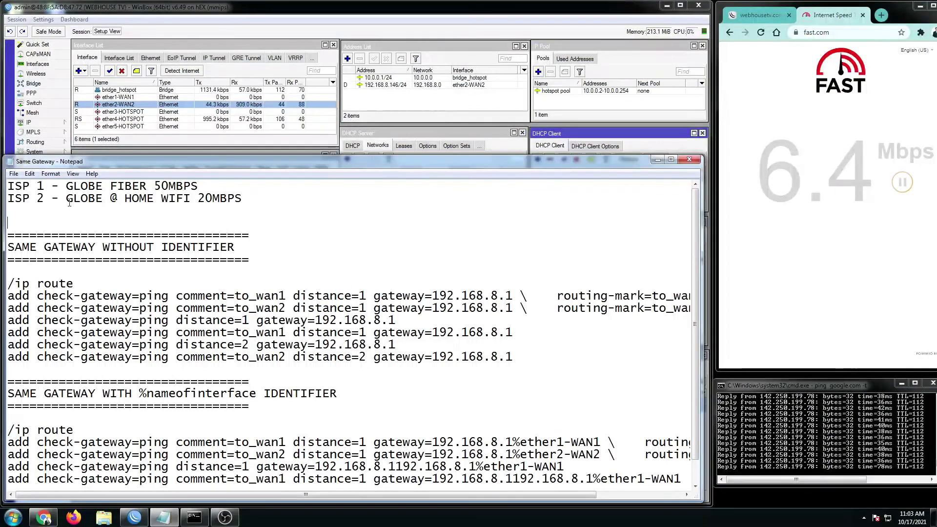
{"action": "left_click_drag", "start_coordinate": [165, 199], "coordinate": [237, 198]}
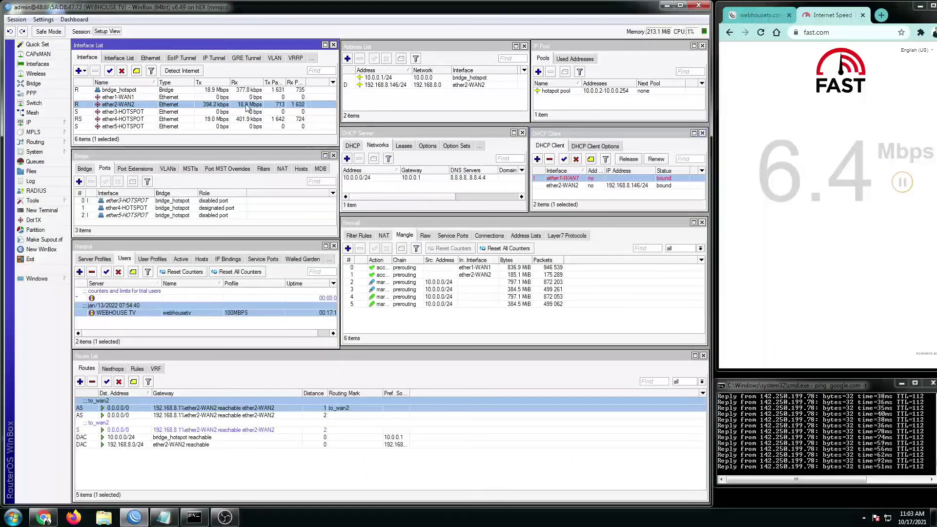
{"action": "left_click", "coordinate": [252, 107]}
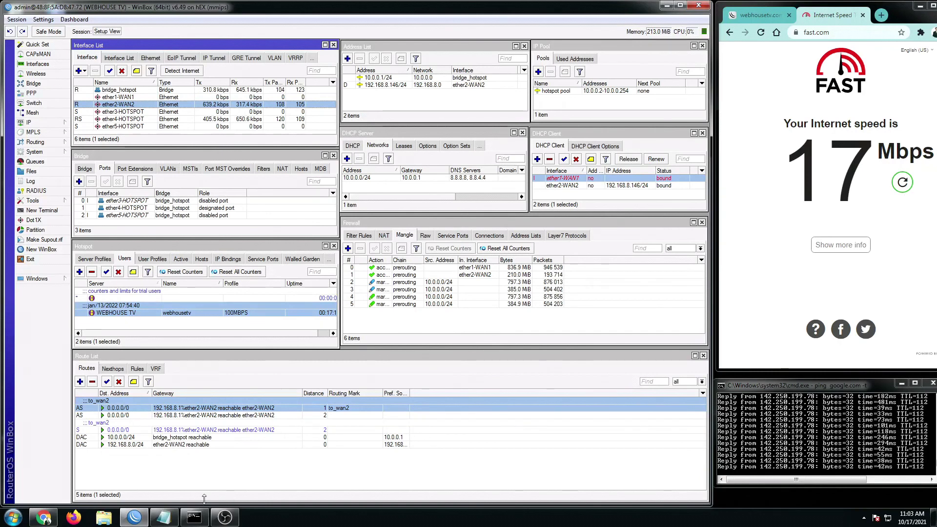
- Reopen the notes to point out ISP 2's 20MBPS home WiFi line, then put them away
{"action": "left_click", "coordinate": [164, 517]}
{"action": "left_click", "coordinate": [36, 200]}
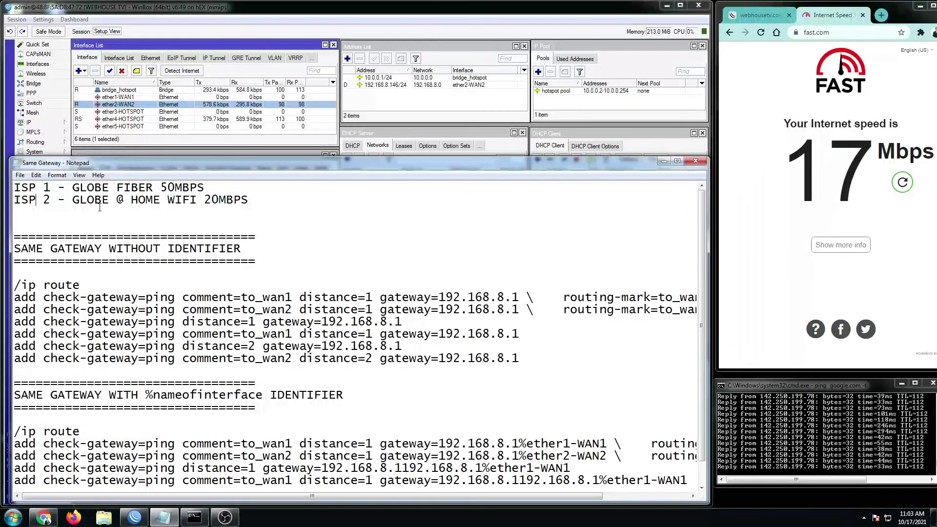
{"action": "left_click_drag", "start_coordinate": [174, 200], "coordinate": [242, 201]}
{"action": "left_click", "coordinate": [663, 161]}
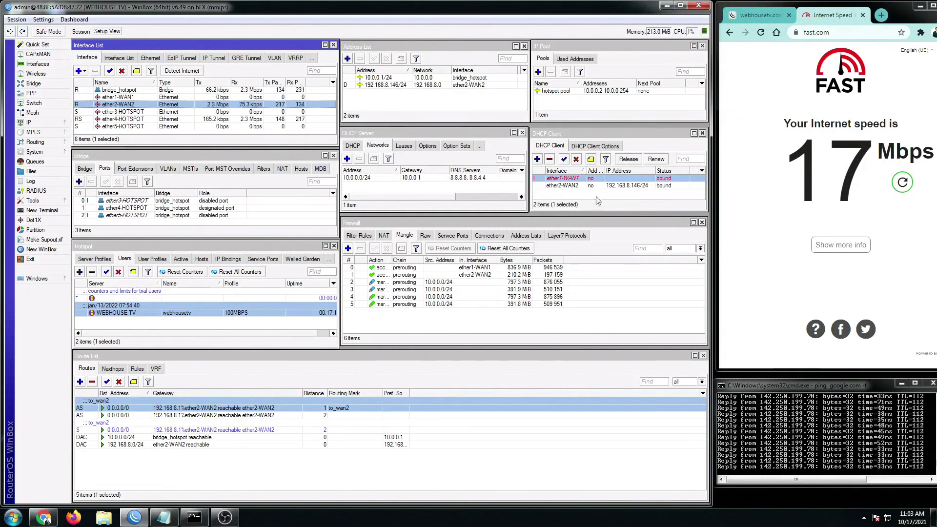
- Enable the ether1-WAN1 DHCP client again and check the returned to_wan1 default route
{"action": "left_click", "coordinate": [566, 186]}
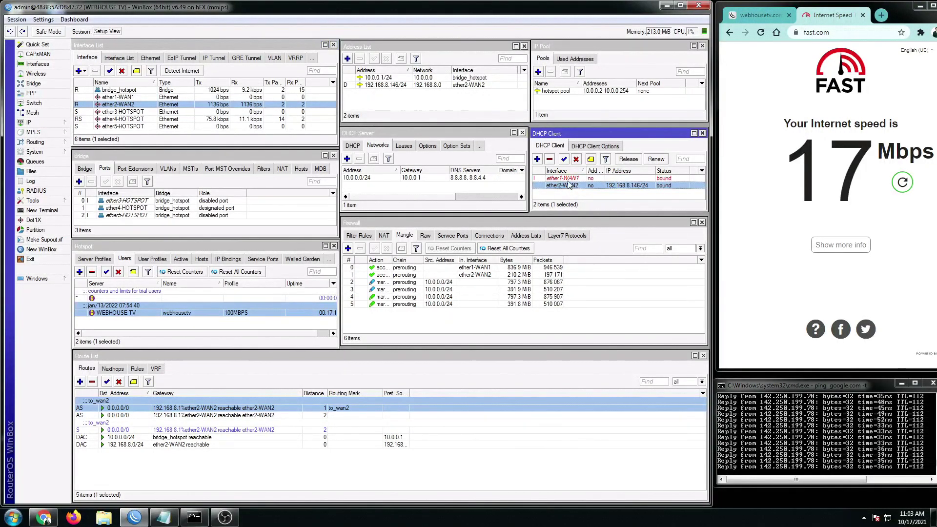
{"action": "left_click", "coordinate": [568, 180]}
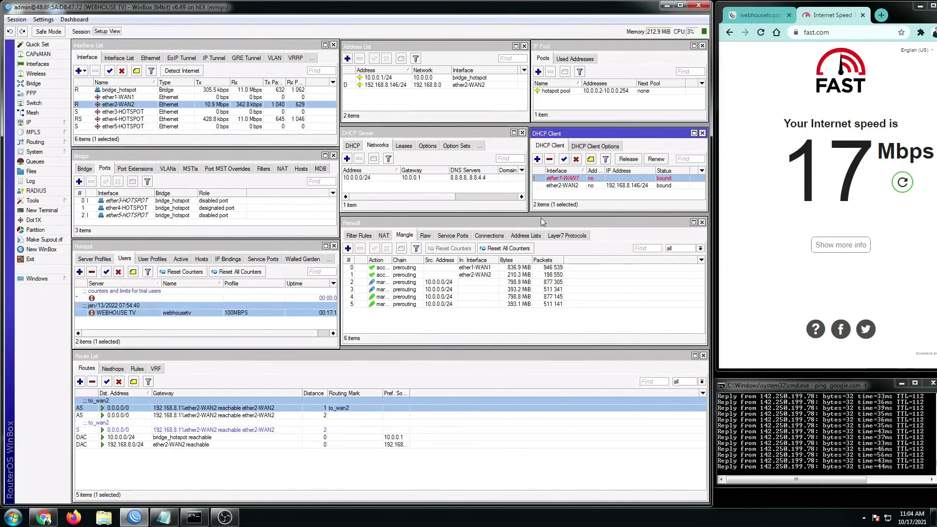
{"action": "left_click", "coordinate": [171, 437]}
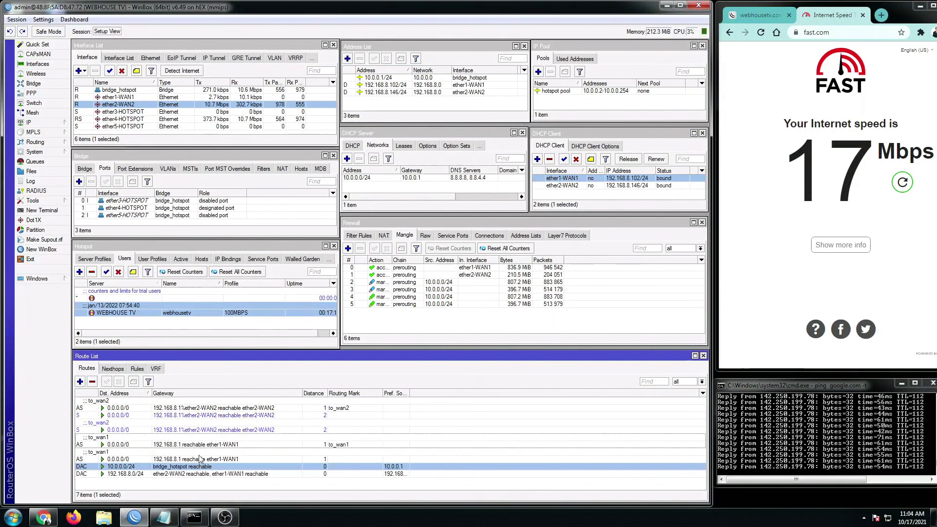
{"action": "left_click", "coordinate": [202, 454]}
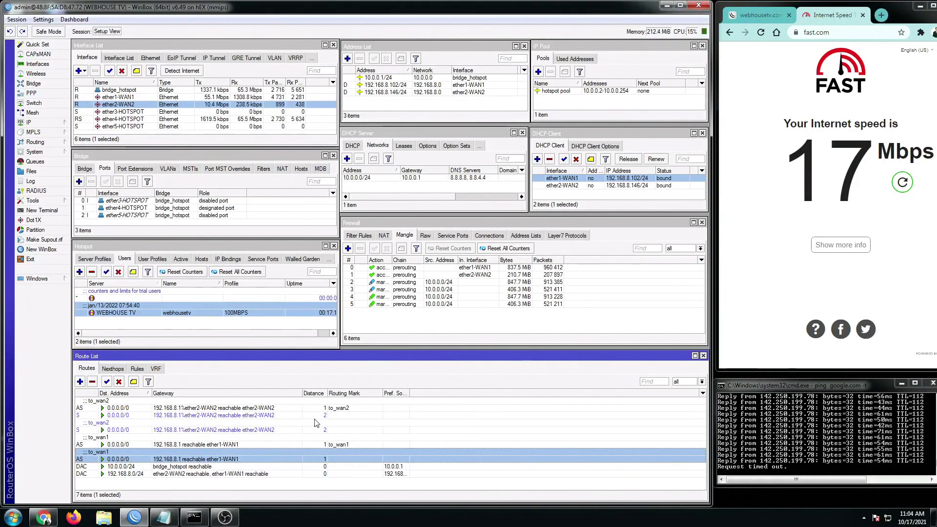
- Stop the old ping and start a continuous ping to google.com with ping google.com -t
{"action": "left_click", "coordinate": [806, 460]}
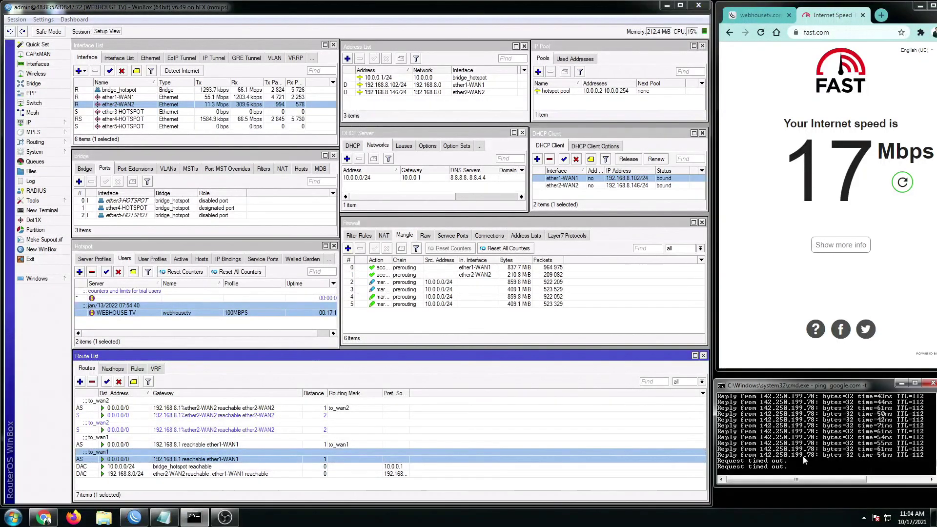
{"action": "key", "text": "ctrl+c"}
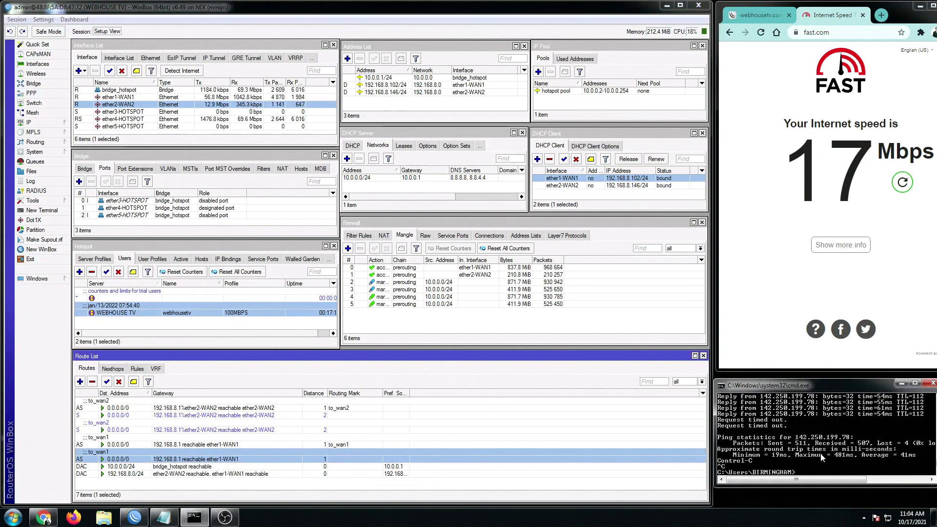
{"action": "type", "text": "ping"}
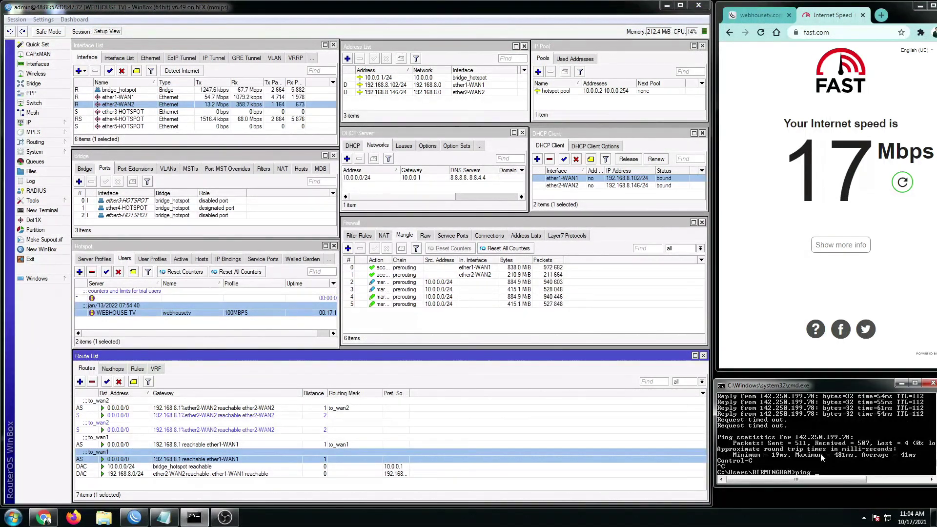
{"action": "type", "text": " google.com -t"}
{"action": "key", "text": "Return"}
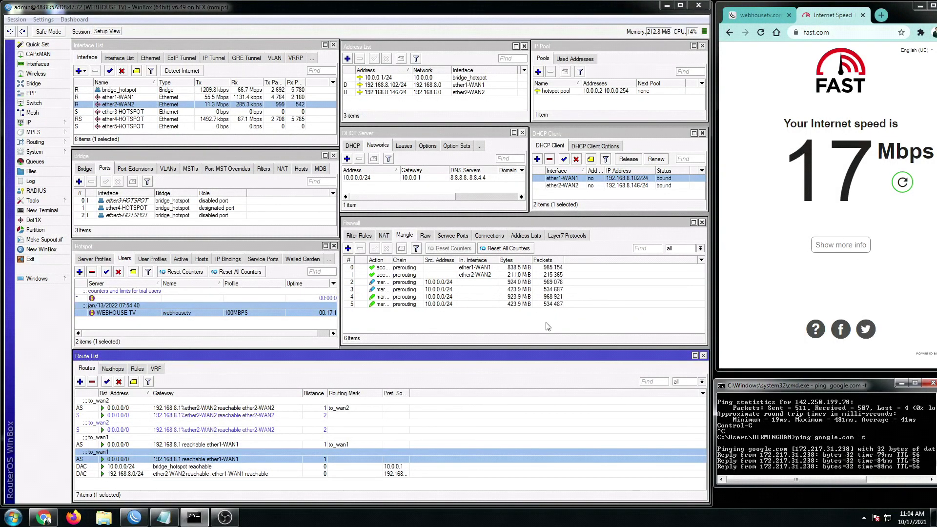
- Rerun Fast.com while watching ether1-WAN1 and ether2-WAN2 traffic; it reaches 24 Mbps
{"action": "left_click", "coordinate": [902, 184]}
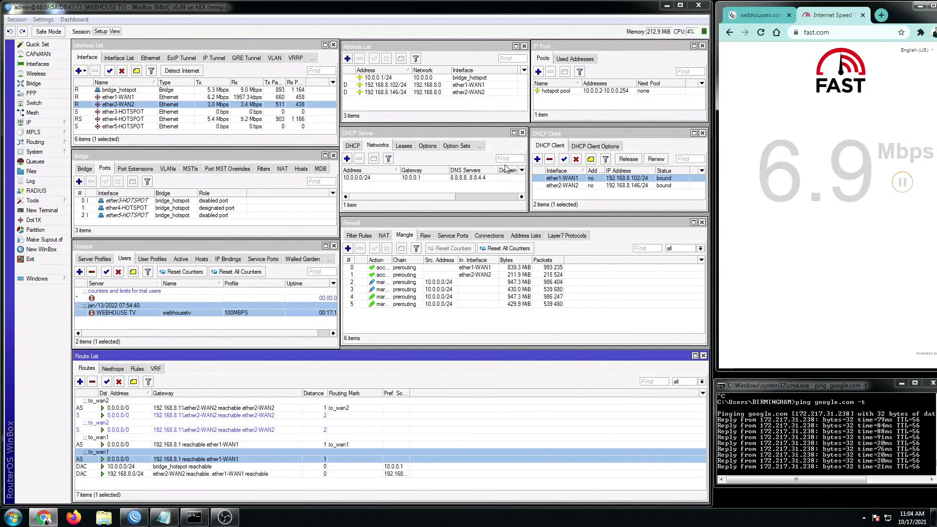
{"action": "left_click", "coordinate": [248, 97]}
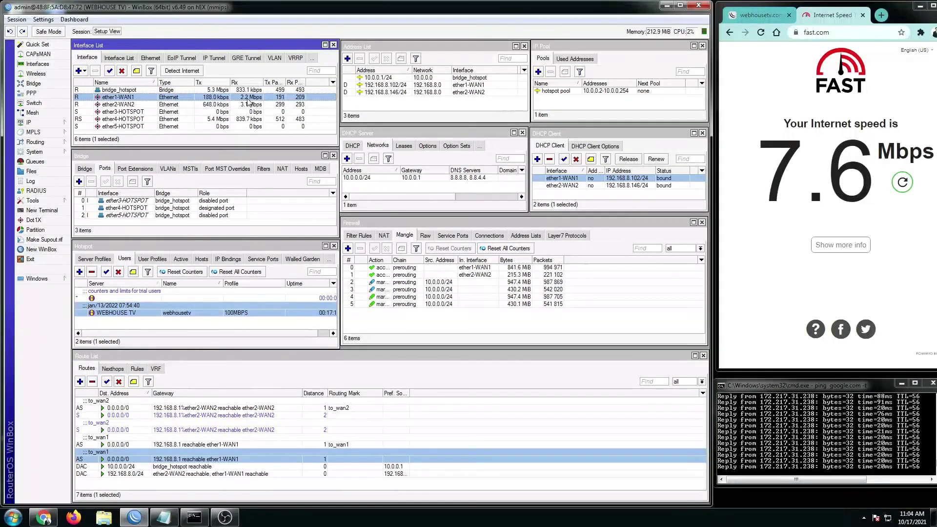
{"action": "left_click", "coordinate": [248, 104]}
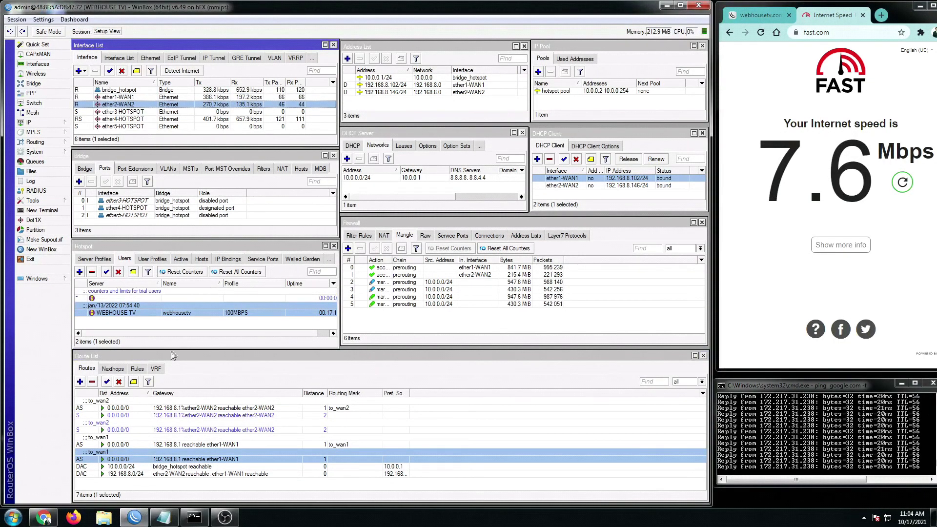
{"action": "left_click", "coordinate": [403, 444]}
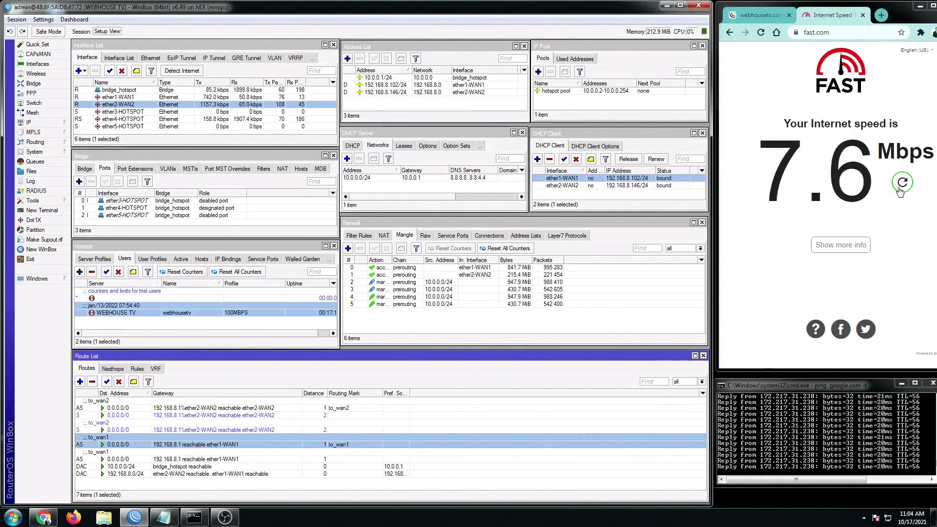
{"action": "left_click", "coordinate": [901, 185]}
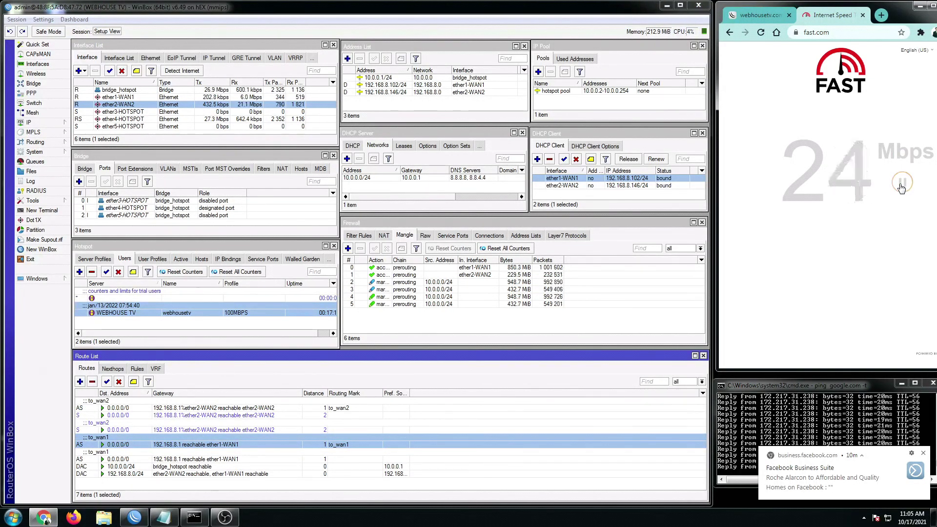
{"action": "left_click", "coordinate": [923, 453]}
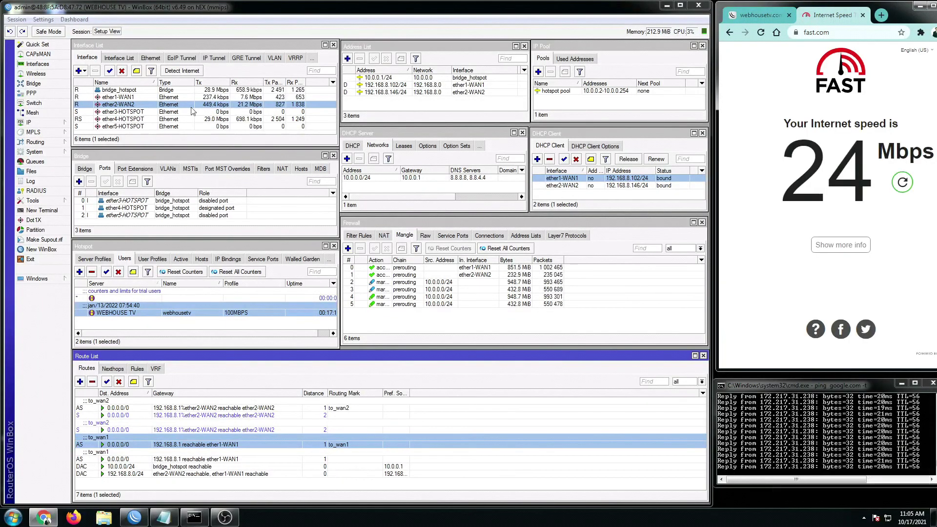
{"action": "left_click", "coordinate": [249, 98]}
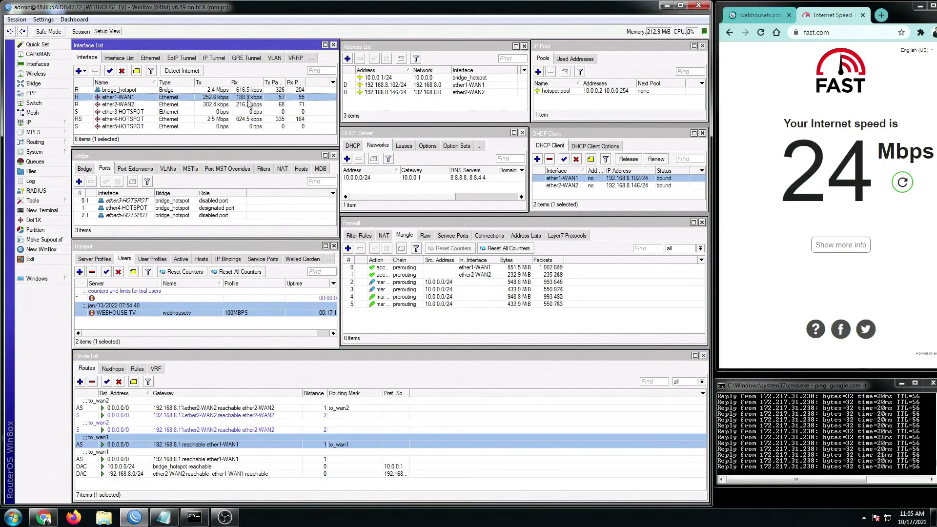
- Load speedtest.net in a new Chrome tab and start the Ookla speed test with GO
{"action": "key", "text": "ctrl+t"}
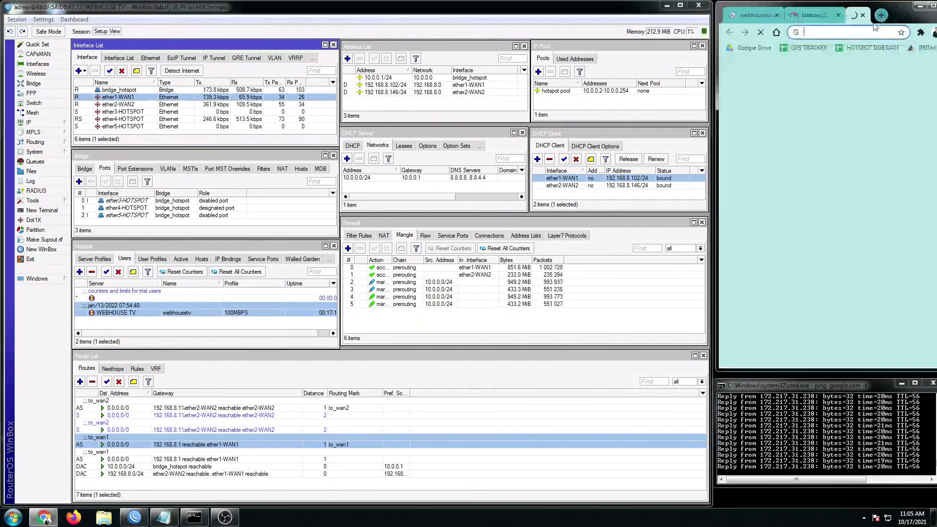
{"action": "left_click", "coordinate": [839, 31]}
{"action": "type", "text": "speedte"}
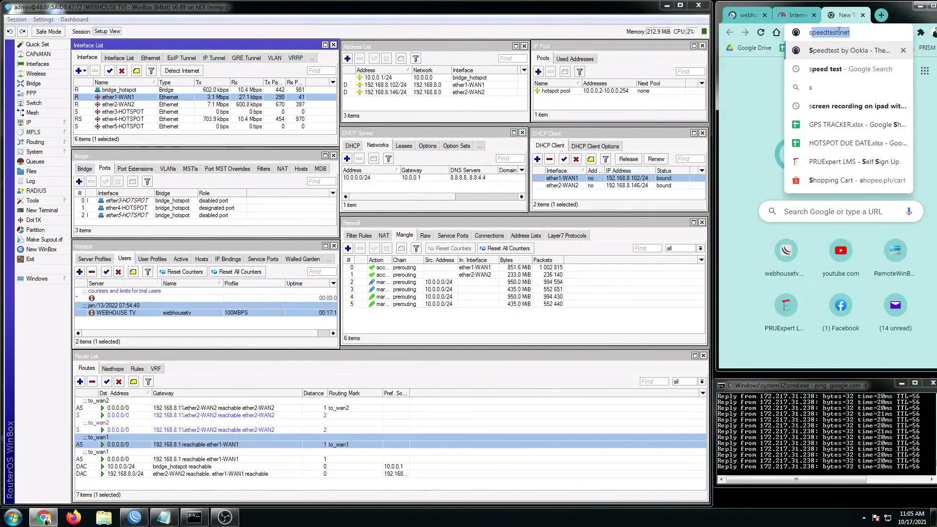
{"action": "type", "text": "st.net"}
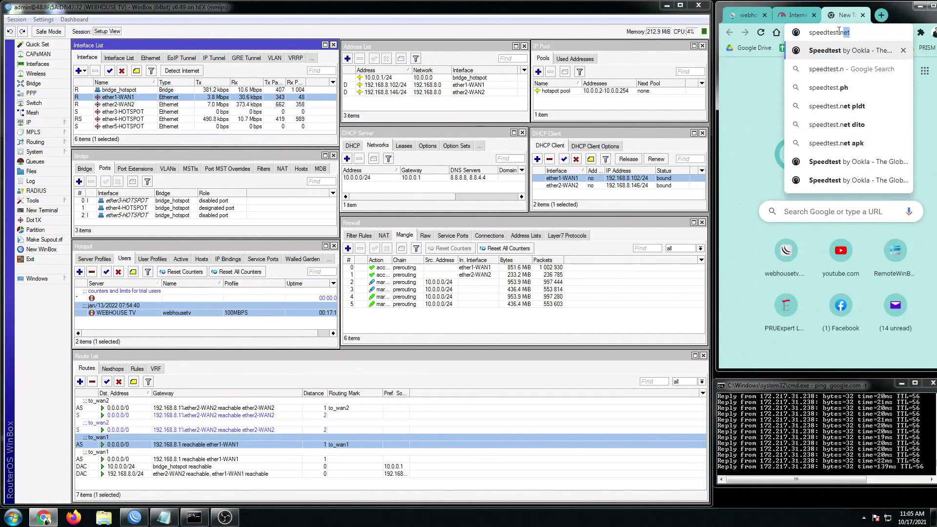
{"action": "key", "text": "Return"}
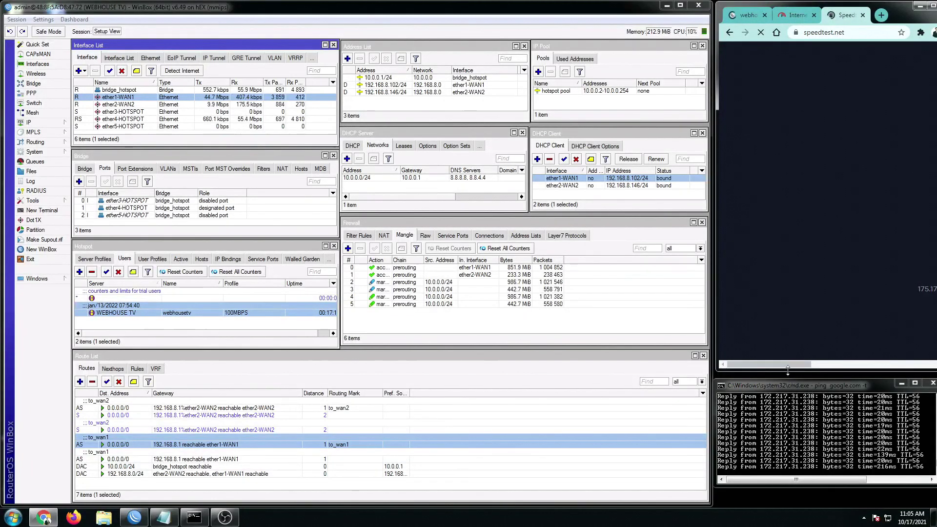
{"action": "left_click", "coordinate": [830, 365]}
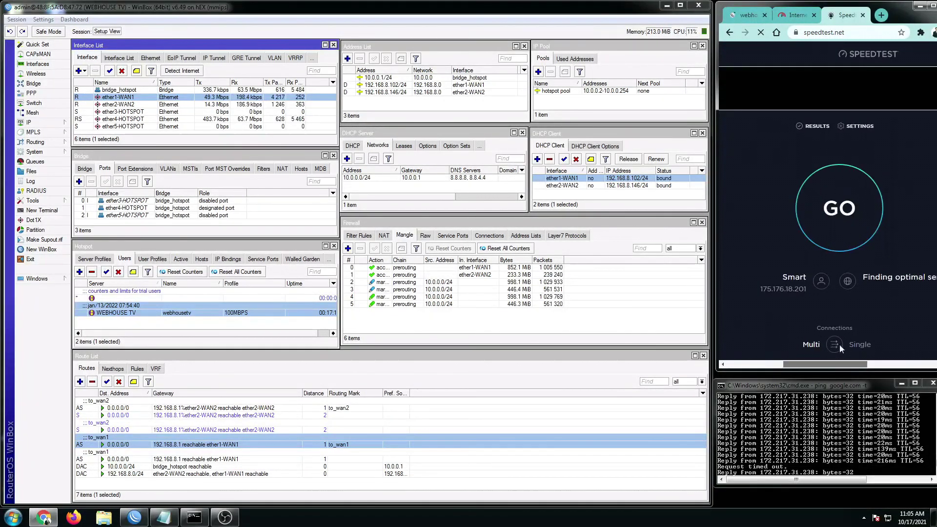
{"action": "left_click", "coordinate": [847, 224]}
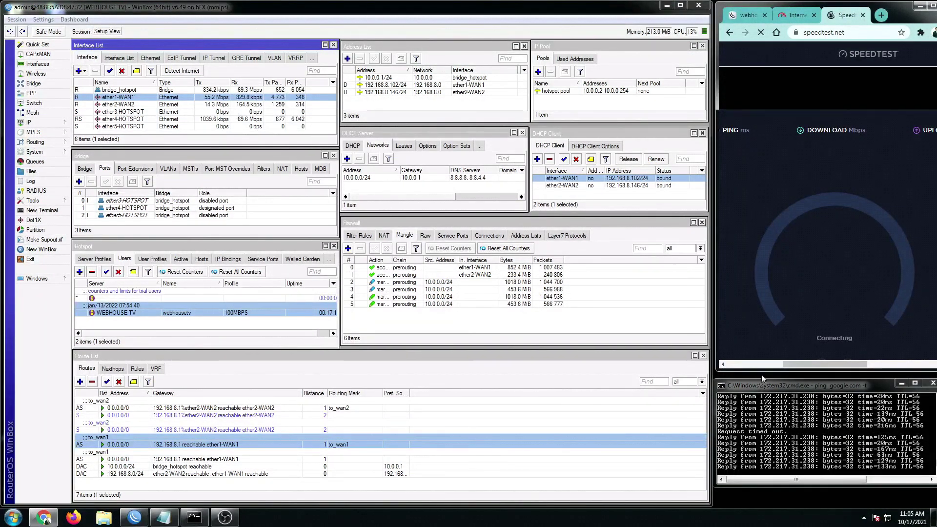
{"action": "left_click_drag", "start_coordinate": [806, 364], "coordinate": [795, 364]}
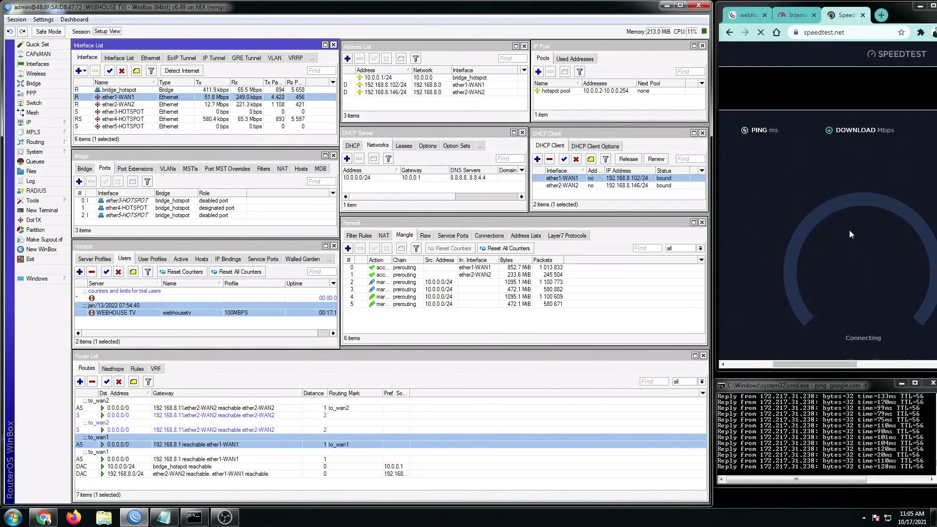
- Rerun the Fast.com test, then return to the running Speedtest gauge
{"action": "left_click", "coordinate": [795, 16]}
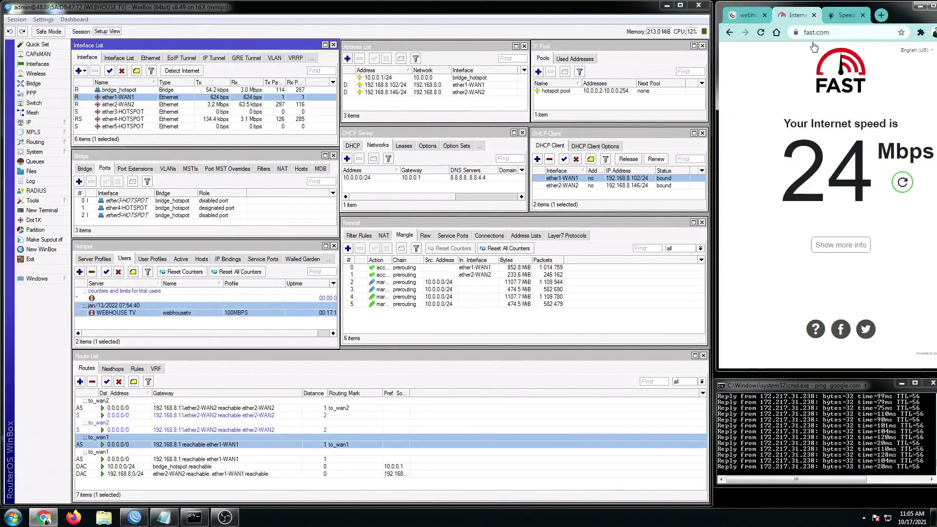
{"action": "left_click", "coordinate": [902, 184]}
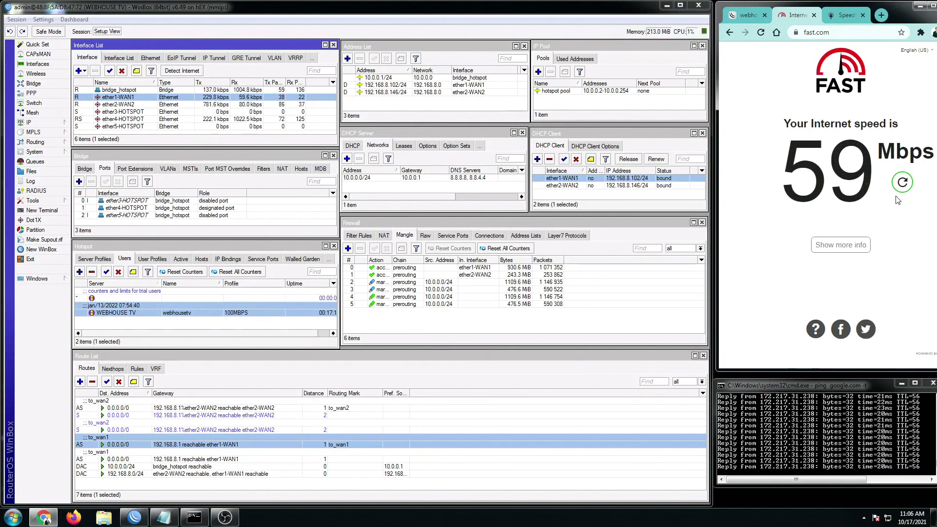
{"action": "left_click", "coordinate": [851, 15]}
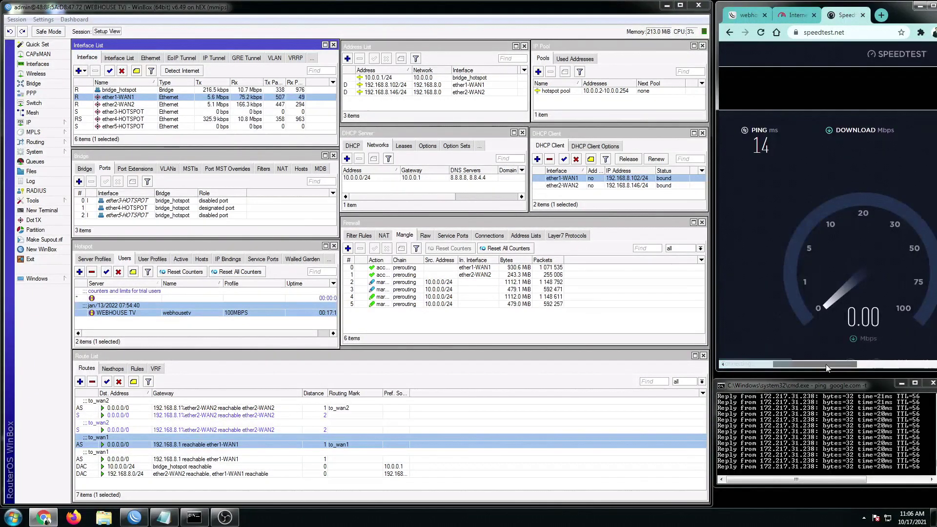
{"action": "left_click_drag", "start_coordinate": [830, 364], "coordinate": [832, 369]}
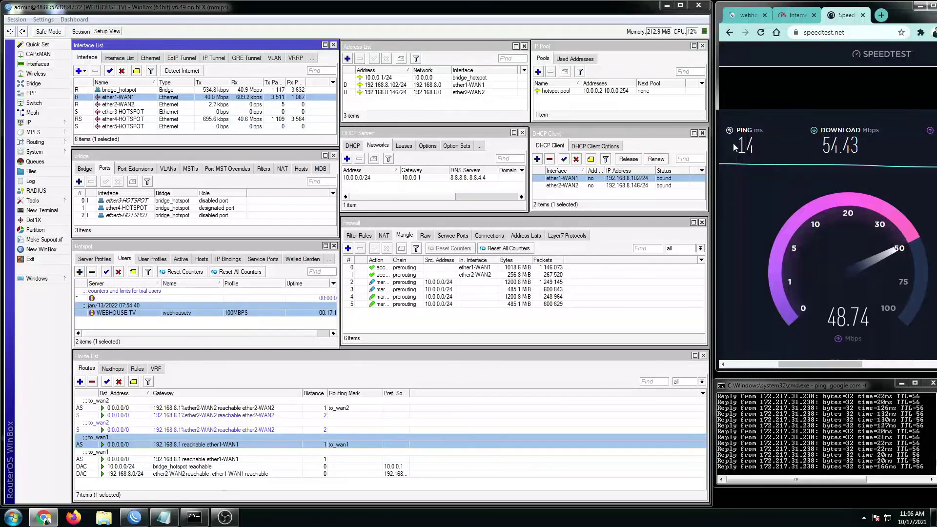
- Rerun Fast.com, compare Speedtest's 54.43 Mbps down / 60.72 Mbps up, then close Fast.com
{"action": "left_click", "coordinate": [797, 16]}
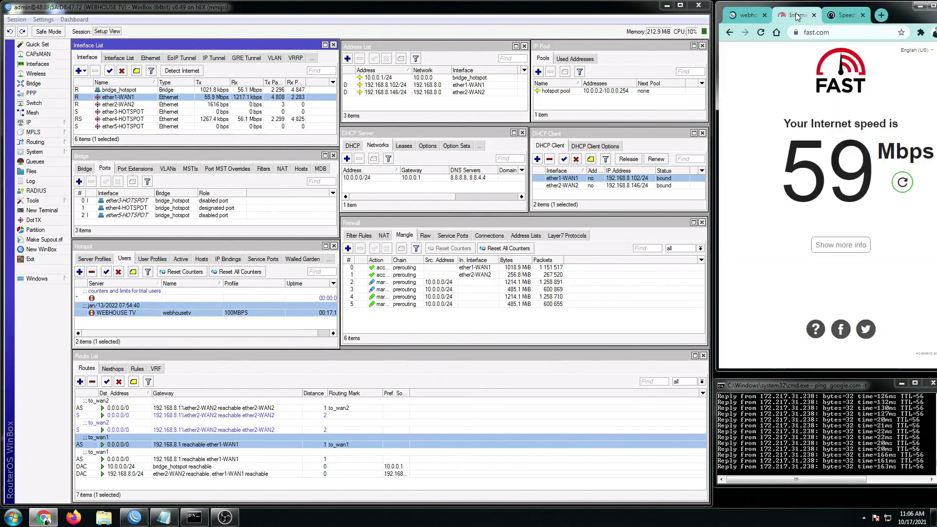
{"action": "left_click", "coordinate": [902, 182]}
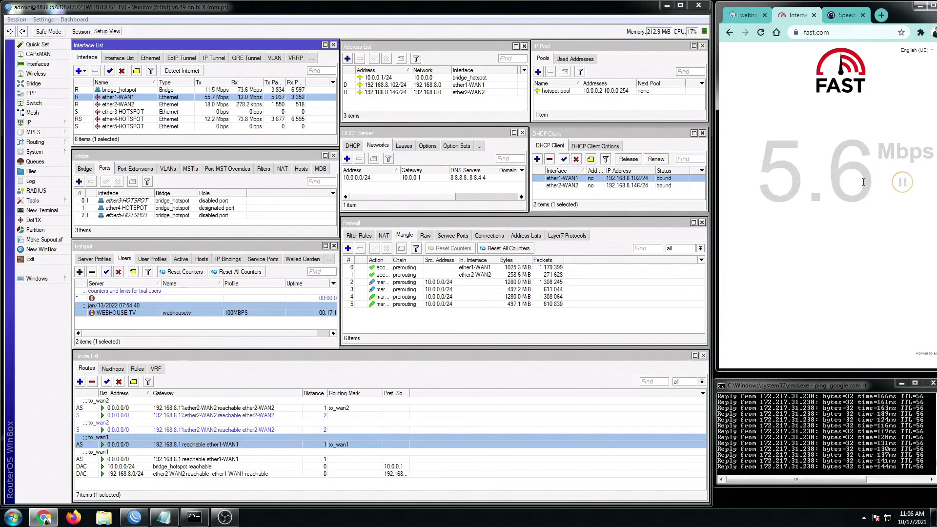
{"action": "left_click", "coordinate": [856, 16]}
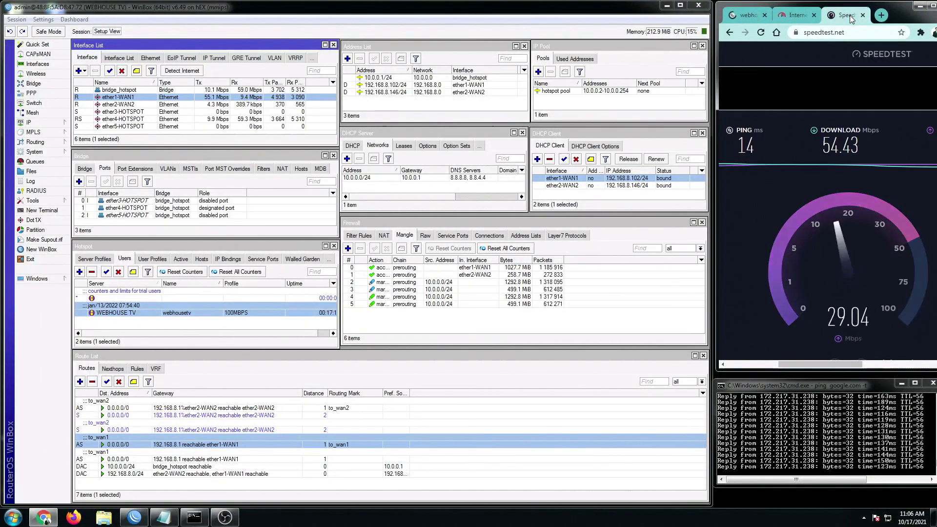
{"action": "left_click_drag", "start_coordinate": [827, 362], "coordinate": [847, 369]}
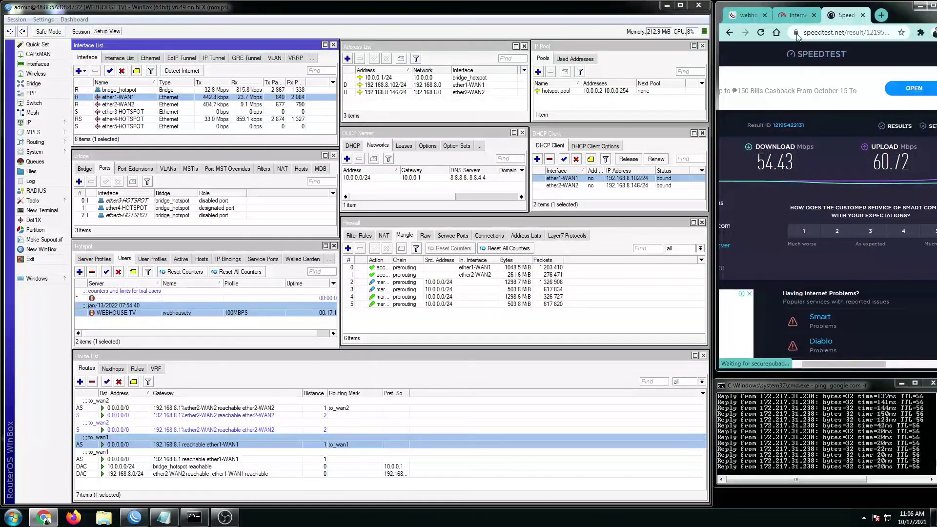
{"action": "left_click", "coordinate": [792, 17]}
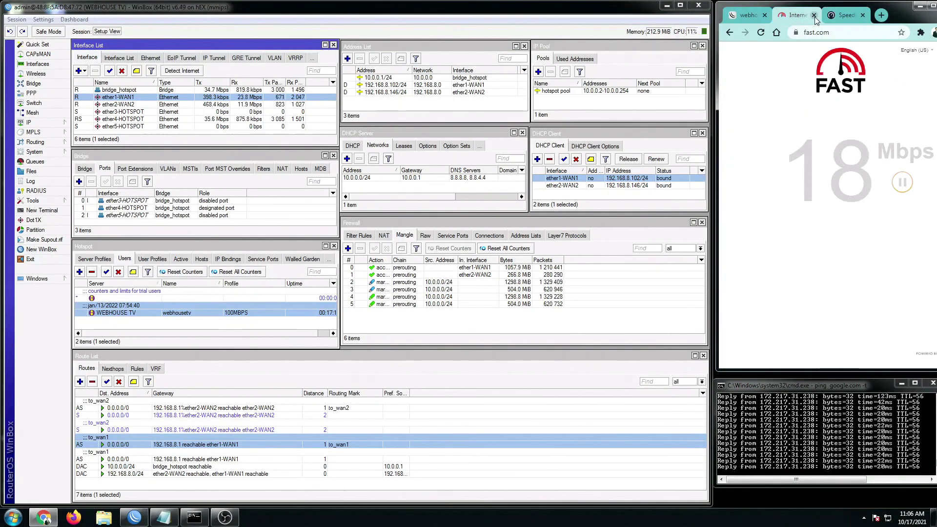
{"action": "left_click", "coordinate": [813, 15]}
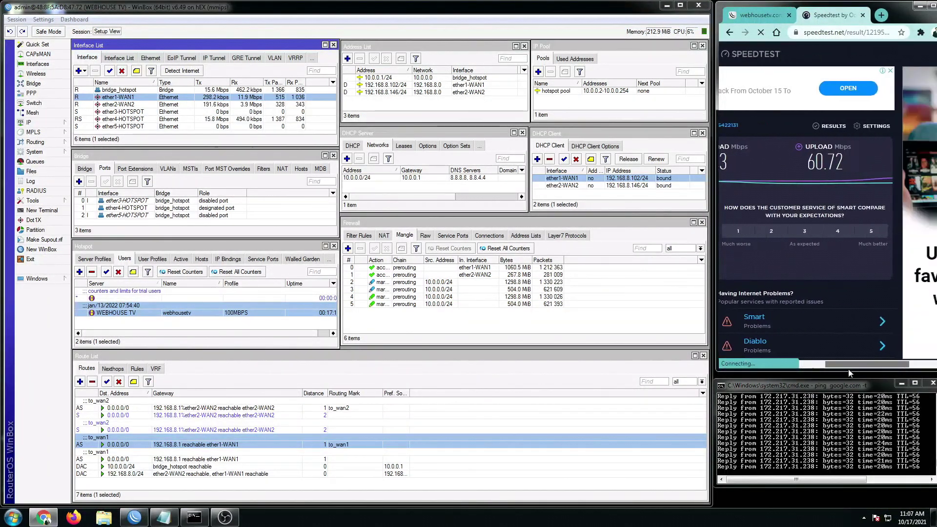
- Run a Speedtest reaching 75.01 Mbps over both WANs, then select the ether2-WAN2 DHCP client
{"action": "left_click_drag", "start_coordinate": [844, 365], "coordinate": [783, 378]}
{"action": "left_click", "coordinate": [765, 239]}
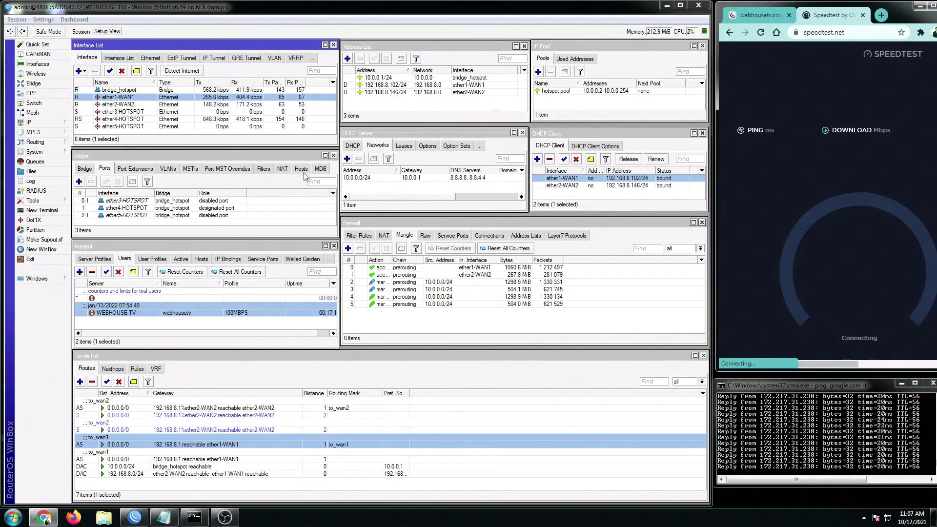
{"action": "left_click", "coordinate": [248, 104]}
{"action": "left_click", "coordinate": [245, 98]}
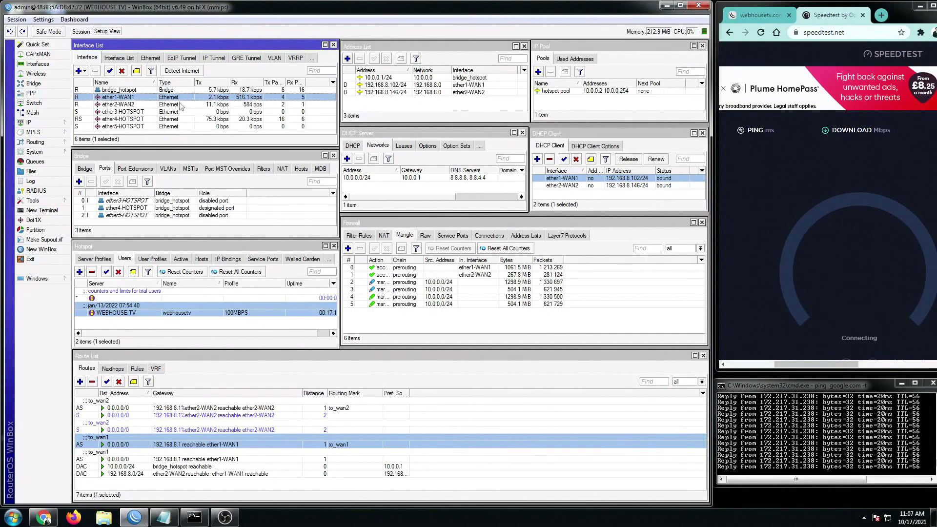
{"action": "left_click", "coordinate": [163, 104]}
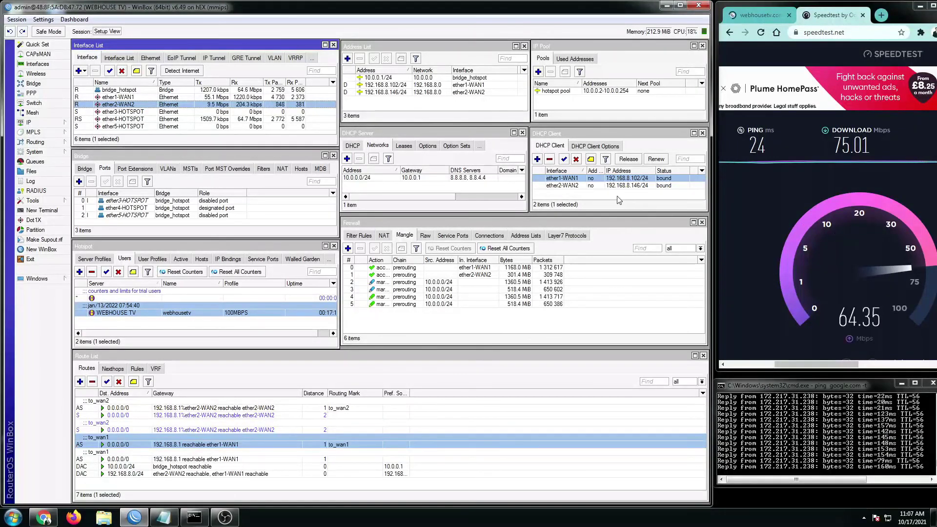
{"action": "left_click", "coordinate": [565, 187]}
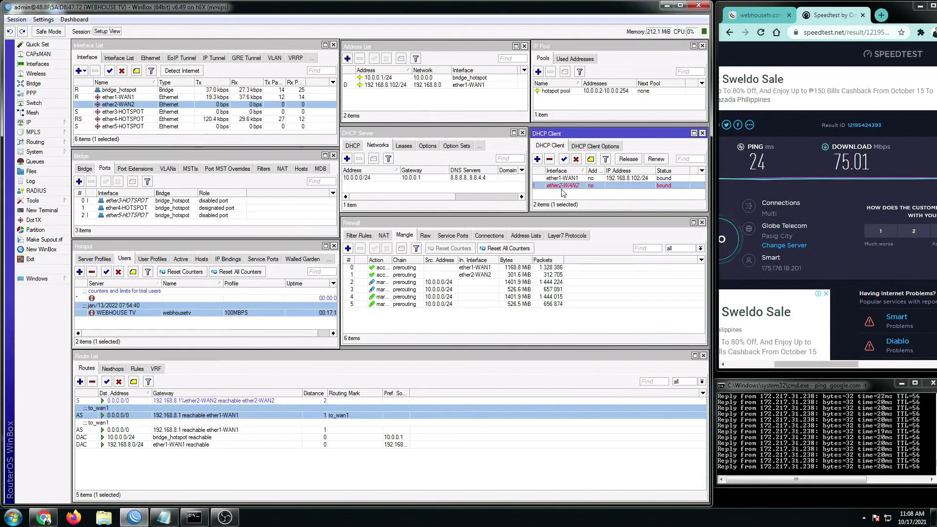
- Inspect the routes with WAN2 down and run a new Speedtest over ether1-WAN1, reaching 57.05 Mbps
{"action": "left_click", "coordinate": [202, 437]}
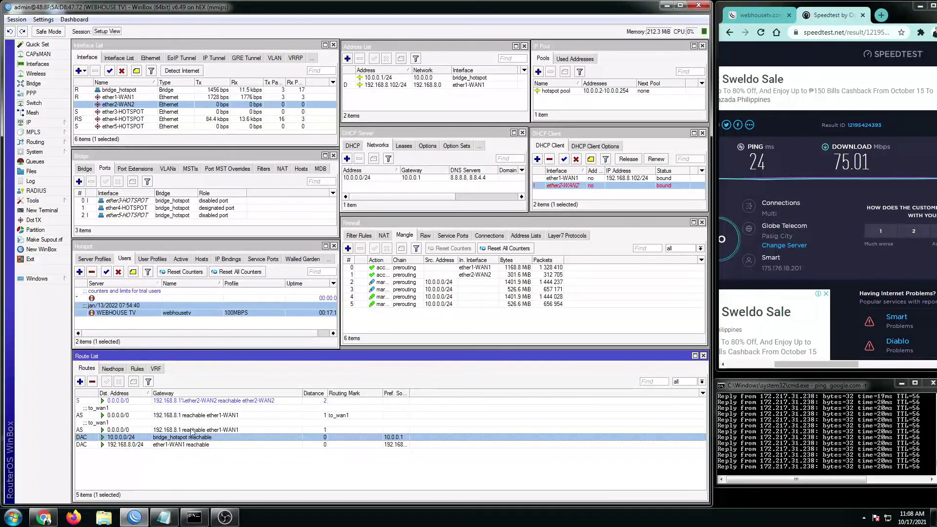
{"action": "left_click", "coordinate": [226, 469]}
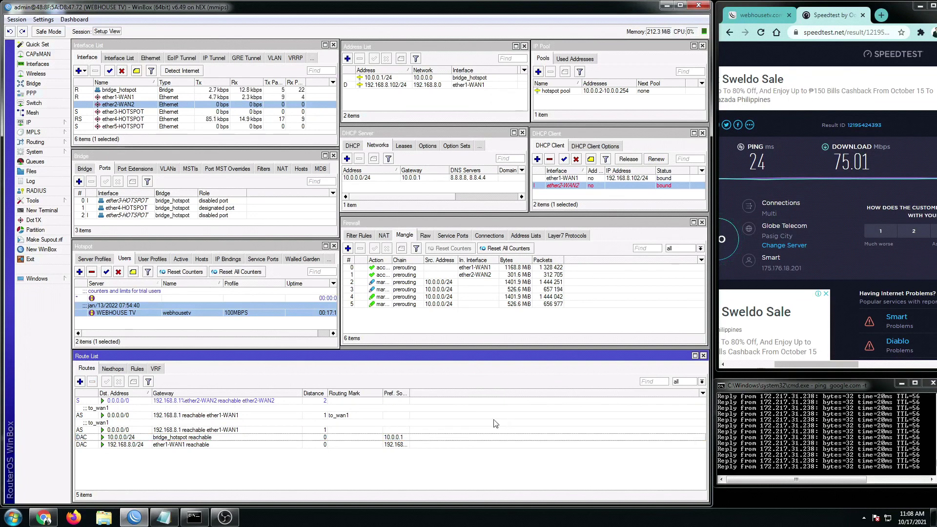
{"action": "left_click", "coordinate": [854, 457]}
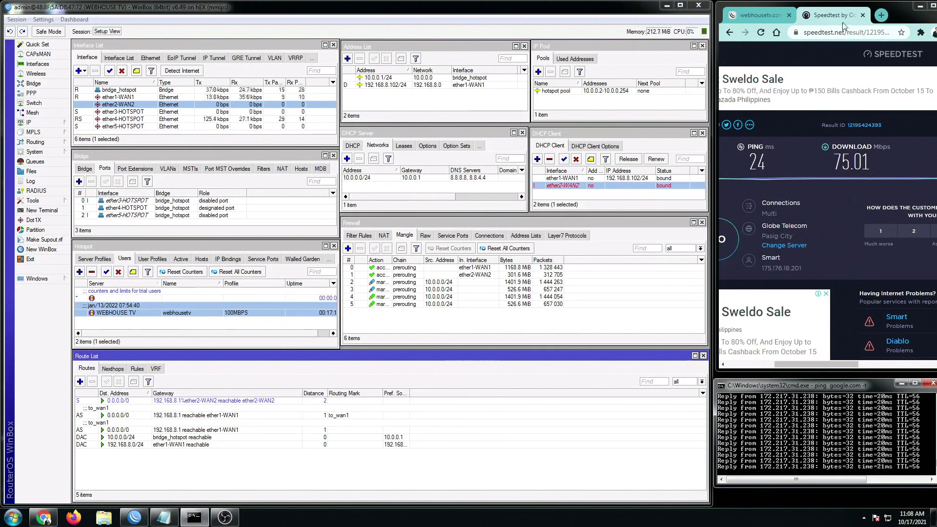
{"action": "left_click", "coordinate": [727, 239]}
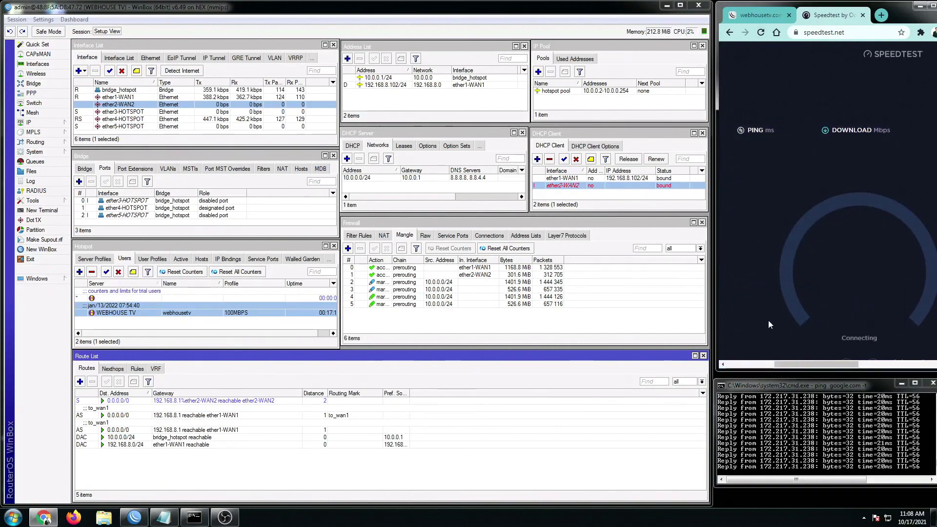
- Select the ether1-WAN1 DHCP client, then bring the Same Gateway notes forward
{"action": "left_click", "coordinate": [573, 191]}
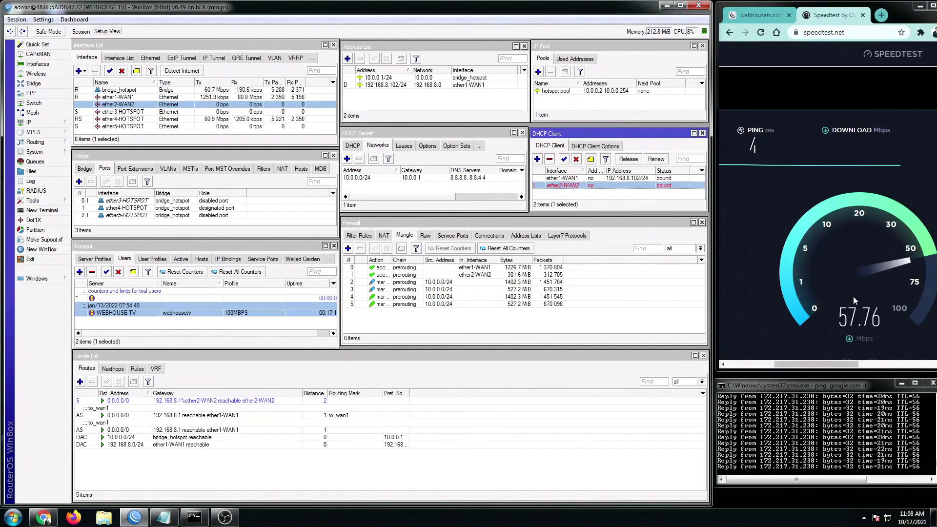
{"action": "left_click", "coordinate": [570, 180]}
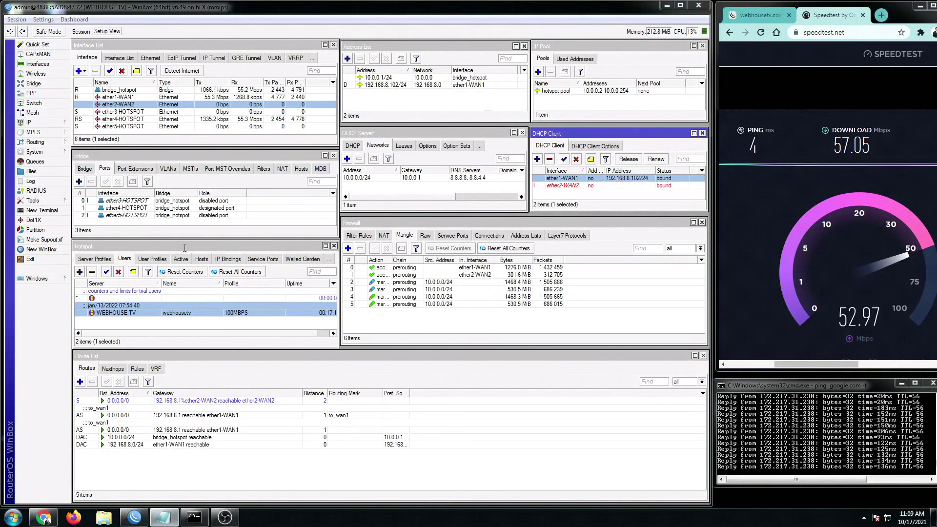
{"action": "left_click", "coordinate": [157, 520]}
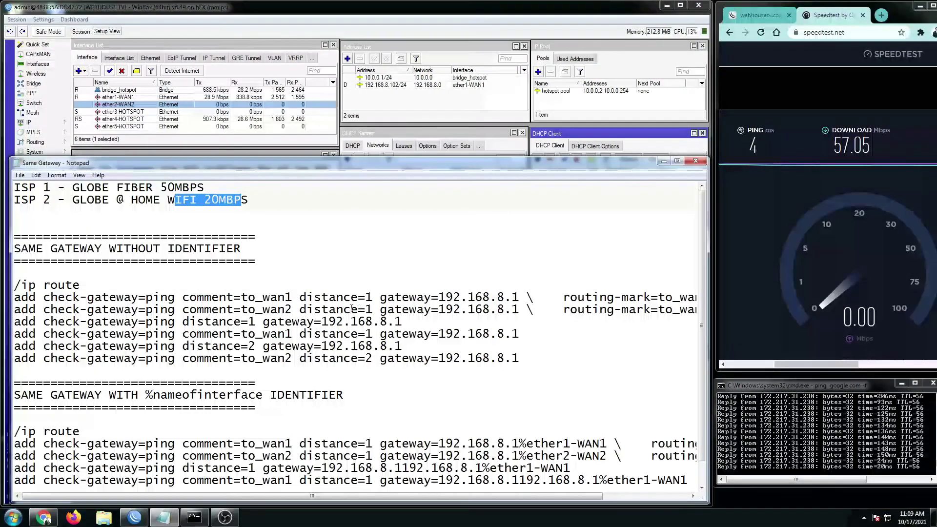
- Enlarge Notepad and highlight the %nameofinterface heading and six routes via 192.168.8.1%ether1-WAN1/%ether2-WAN2
{"action": "scroll", "coordinate": [154, 385], "scroll_direction": "down", "scroll_amount": 1}
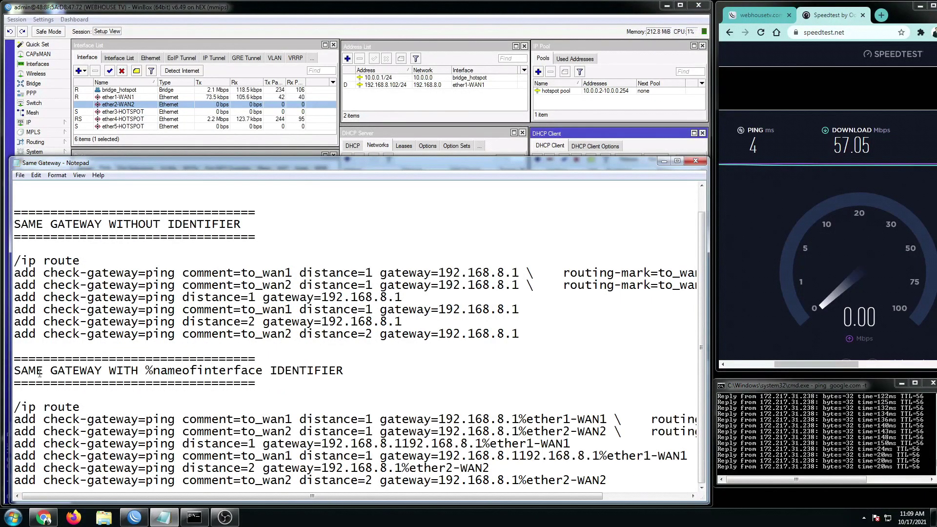
{"action": "left_click_drag", "start_coordinate": [20, 371], "coordinate": [139, 372]}
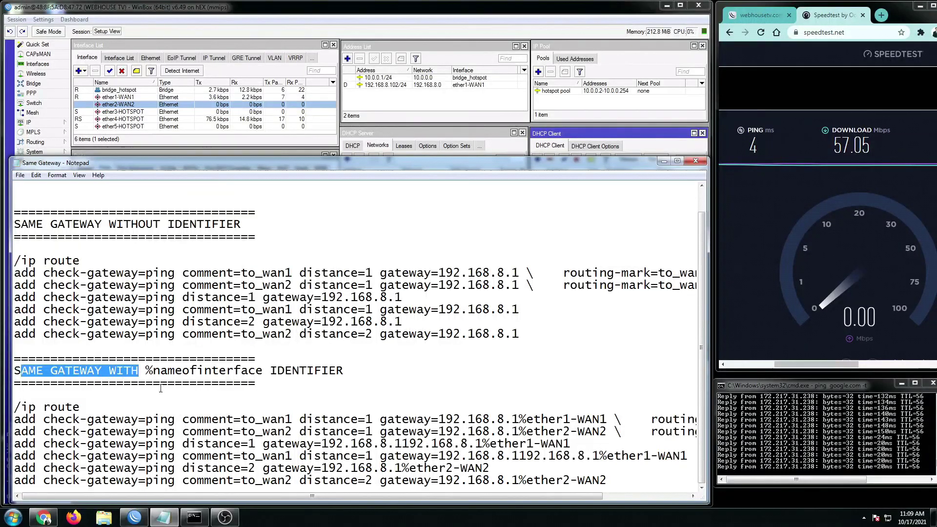
{"action": "left_click", "coordinate": [147, 370]}
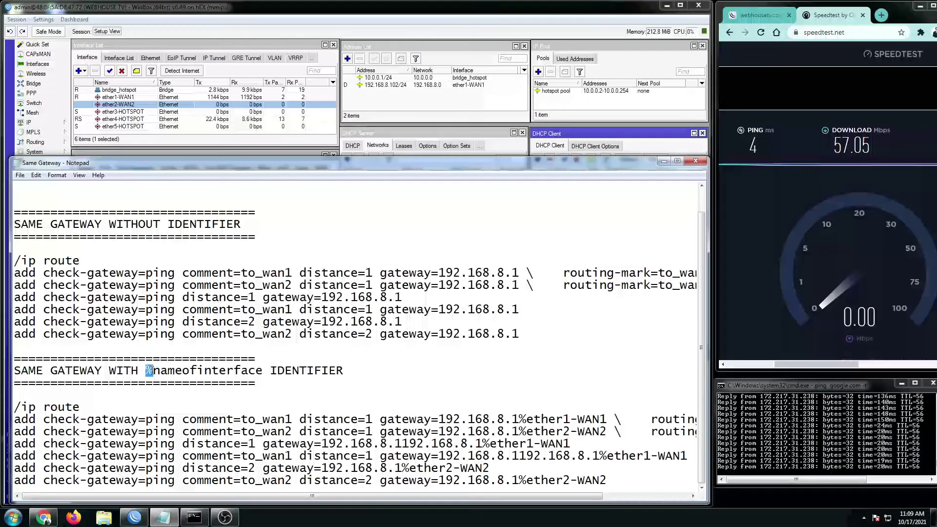
{"action": "left_click_drag", "start_coordinate": [160, 371], "coordinate": [243, 374]}
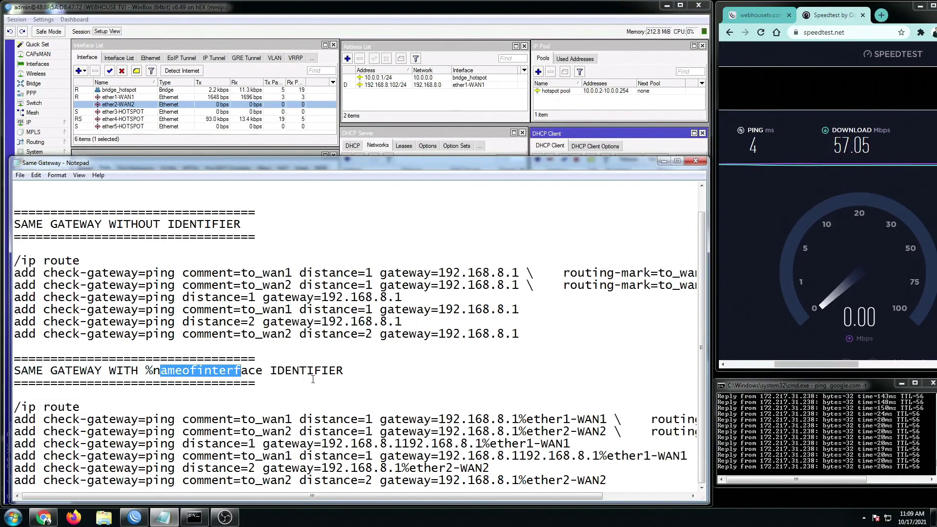
{"action": "left_click_drag", "start_coordinate": [529, 158], "coordinate": [530, 45]}
{"action": "left_click", "coordinate": [608, 392]}
{"action": "left_click_drag", "start_coordinate": [607, 392], "coordinate": [9, 318]}
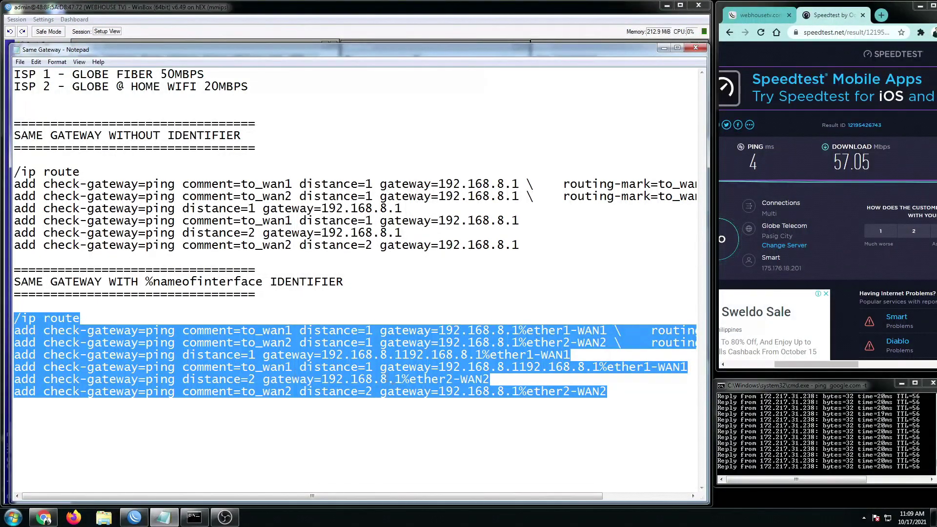
{"action": "left_click", "coordinate": [380, 378]}
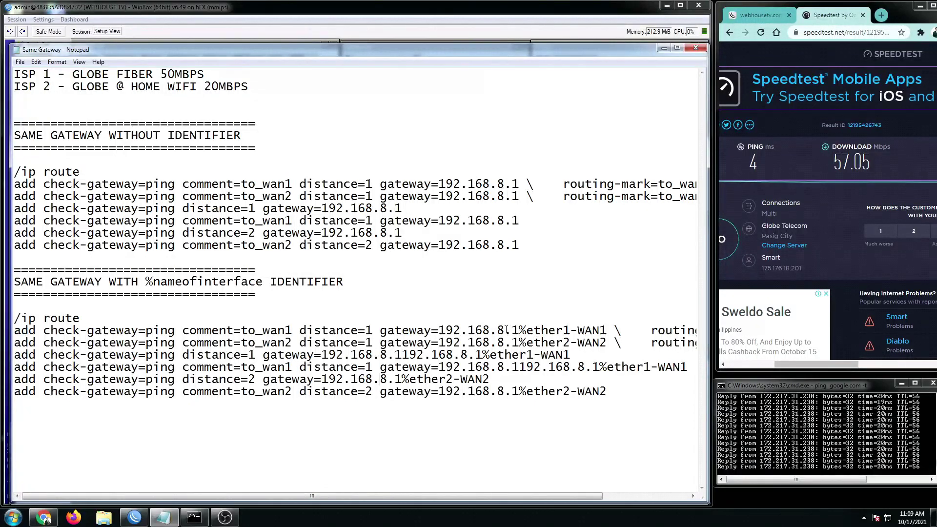
{"action": "left_click_drag", "start_coordinate": [497, 331], "coordinate": [526, 330]}
{"action": "left_click_drag", "start_coordinate": [610, 392], "coordinate": [16, 319]}
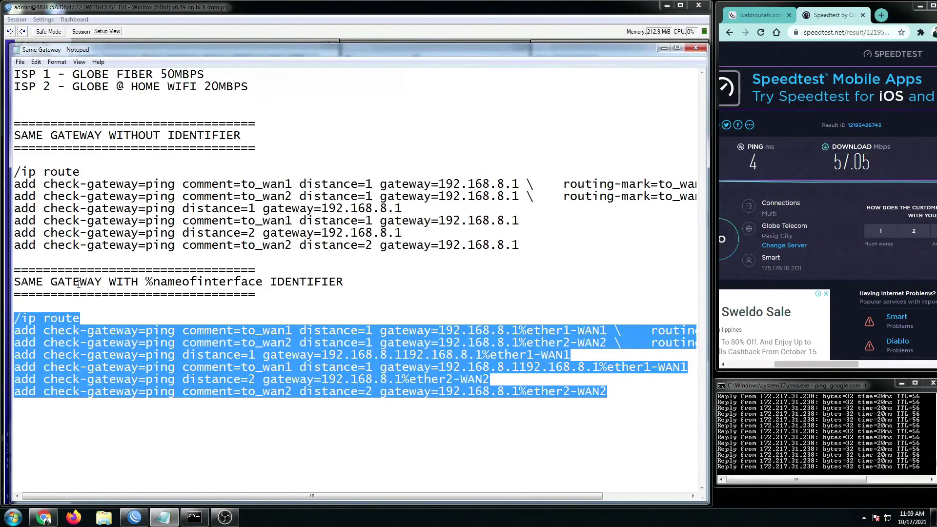